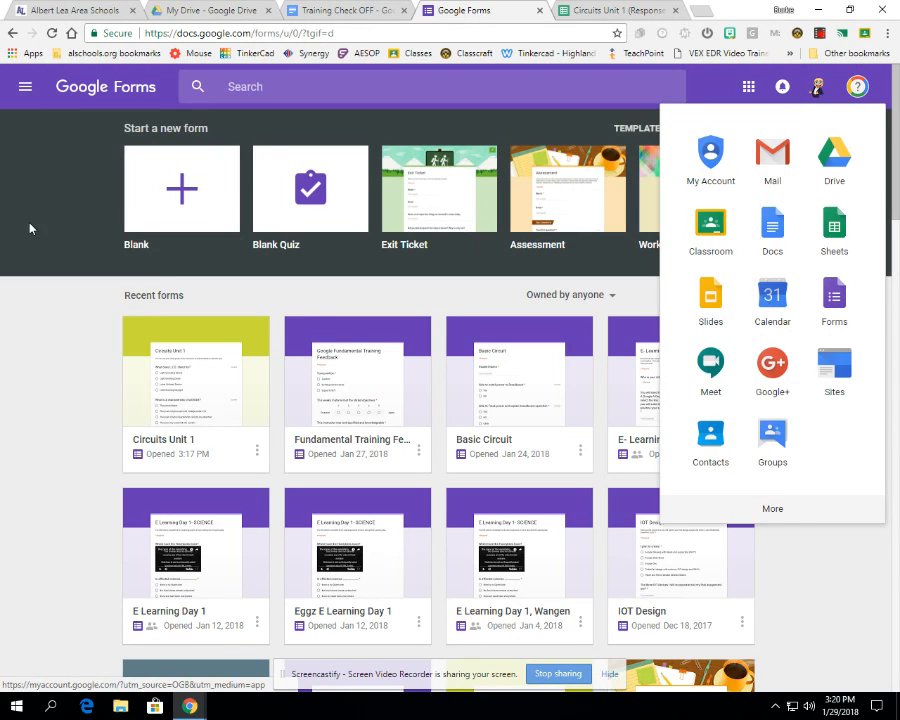
Step: Open the Circuits Unit 1 form from the recent forms
click(85, 224)
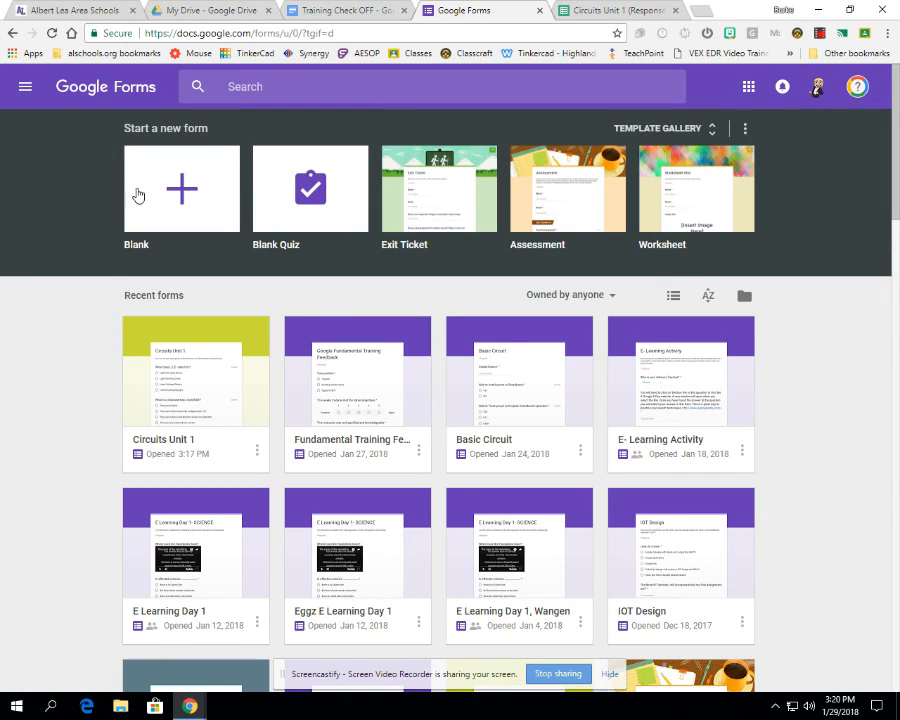
click(240, 332)
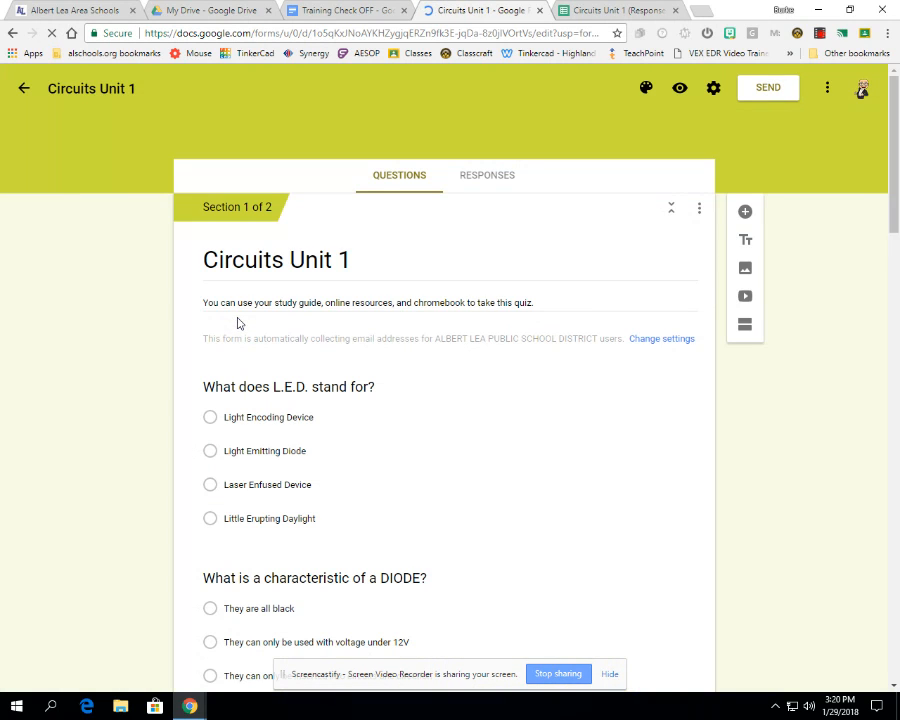
click(185, 157)
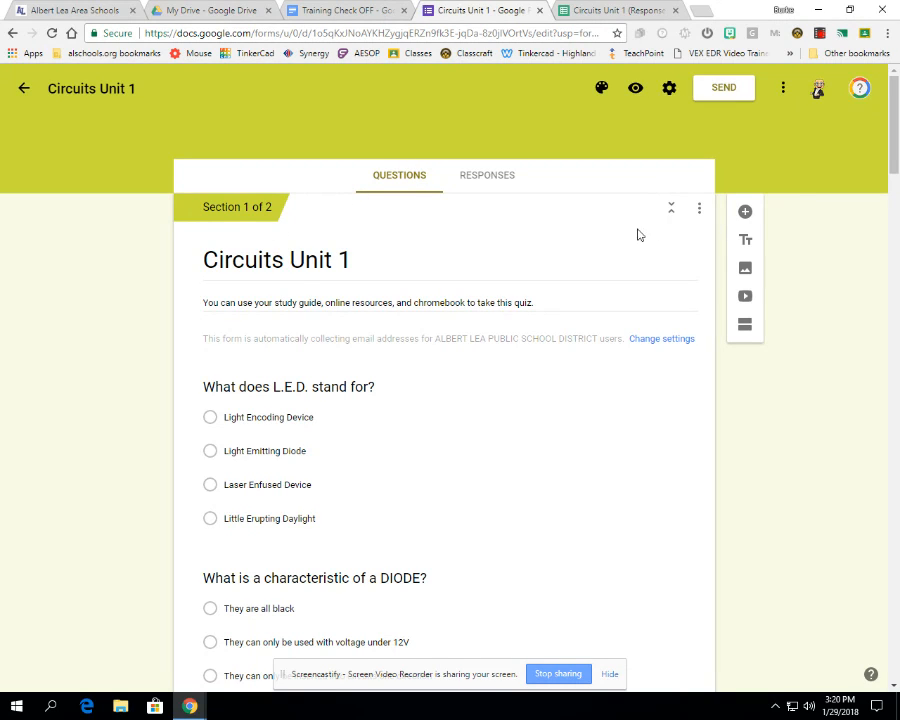
Step: Add a new blank multiple-choice question at the start of Section 1 and look through the available question types
click(744, 213)
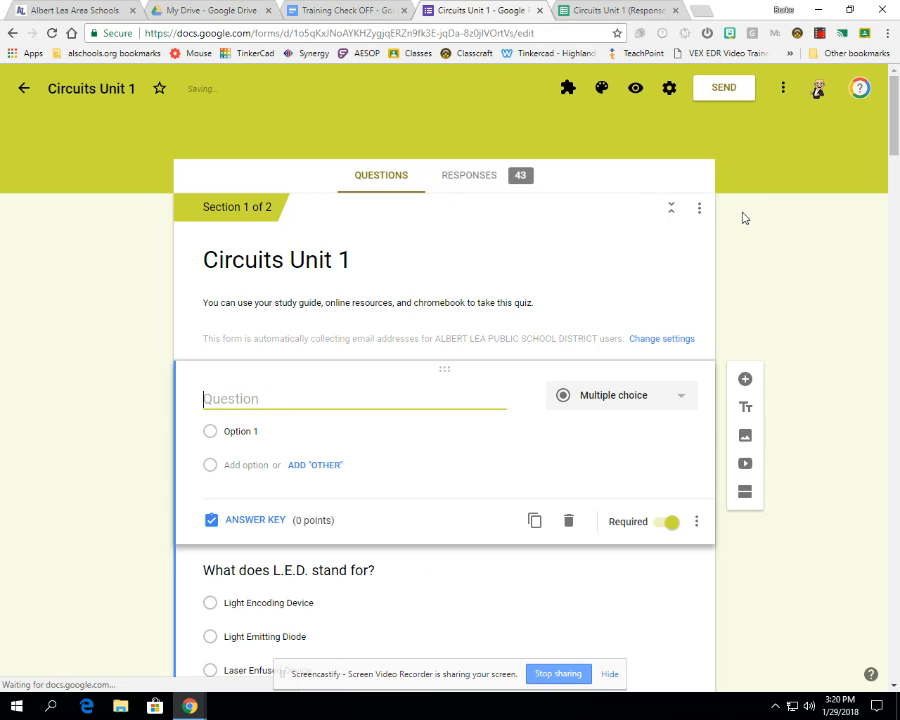
click(687, 404)
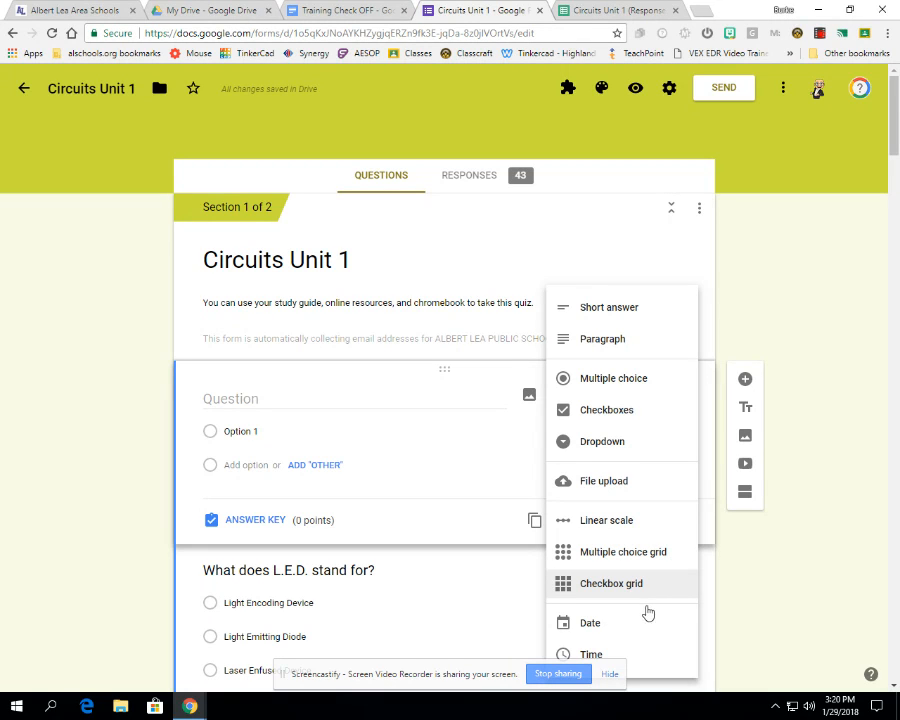
scroll(644, 622, down, 1)
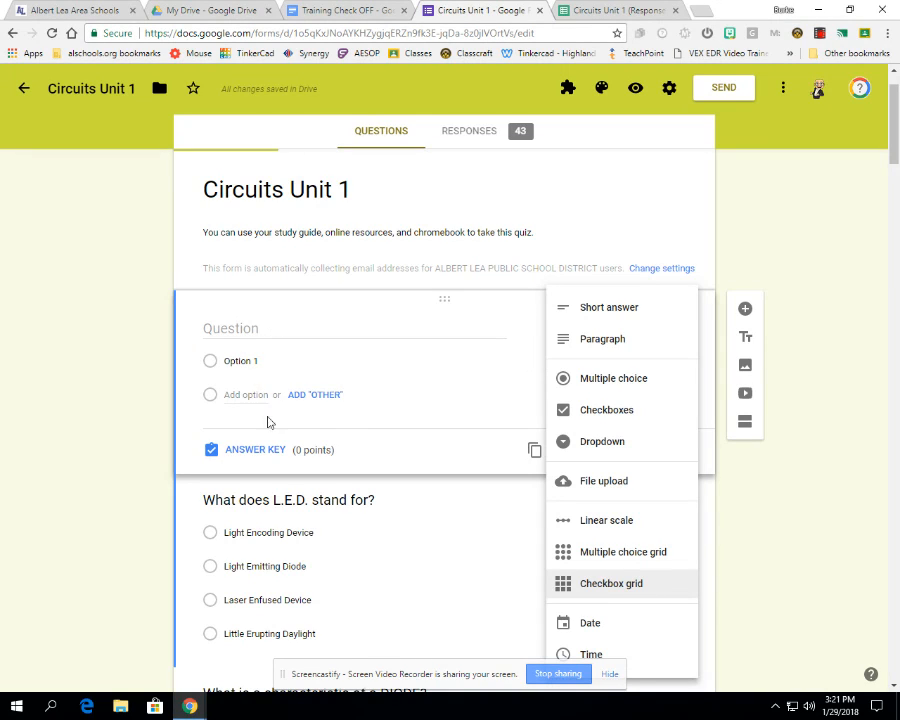
click(786, 239)
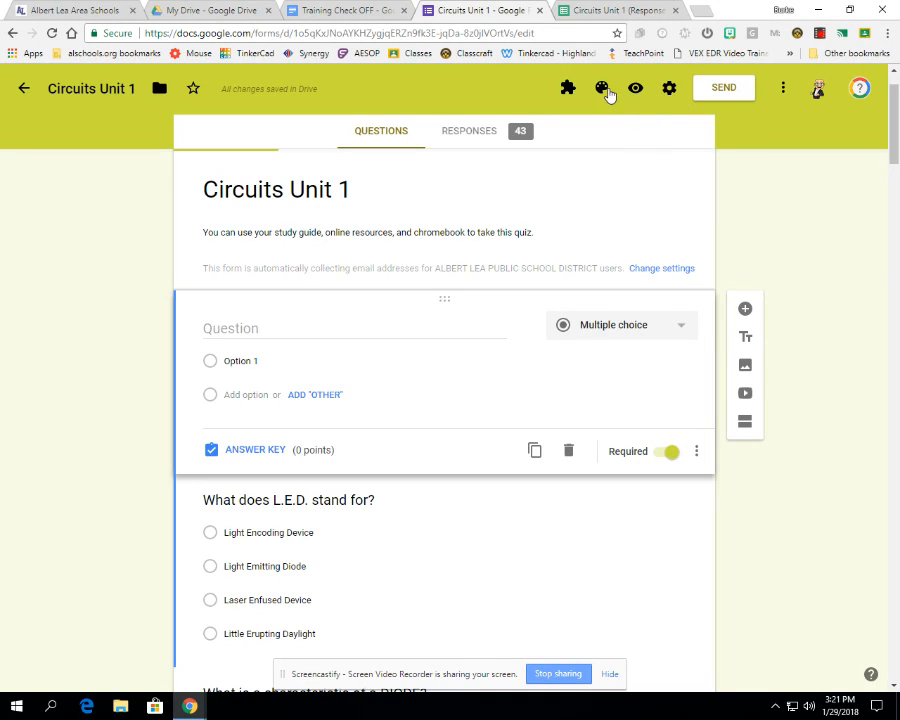
Step: Review the form's General, Presentation and Quizzes settings, trying the response receipts and quiz options, and close them without saving
click(668, 90)
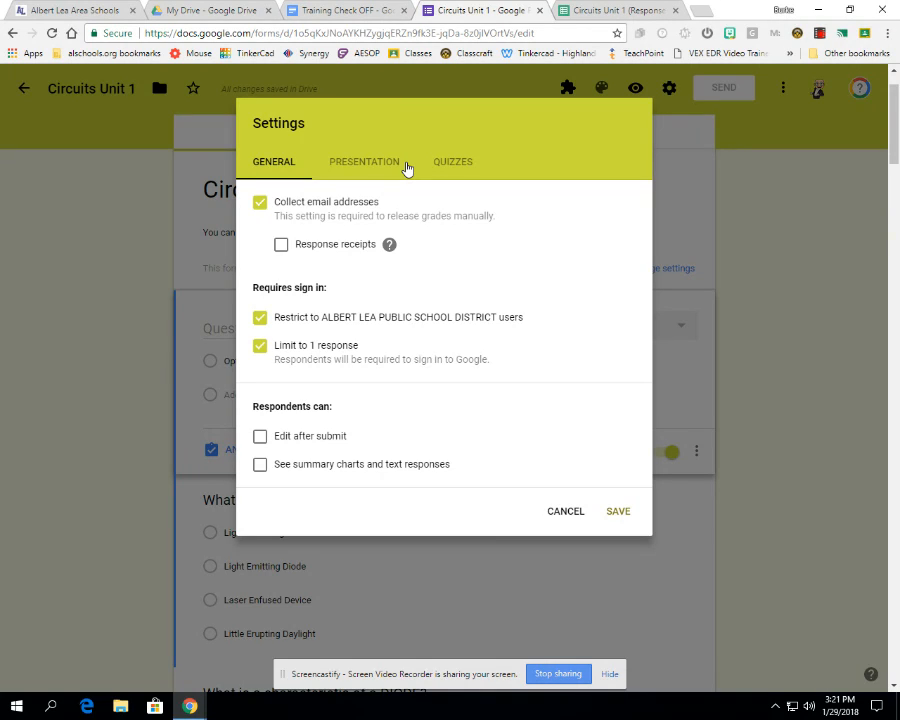
click(282, 246)
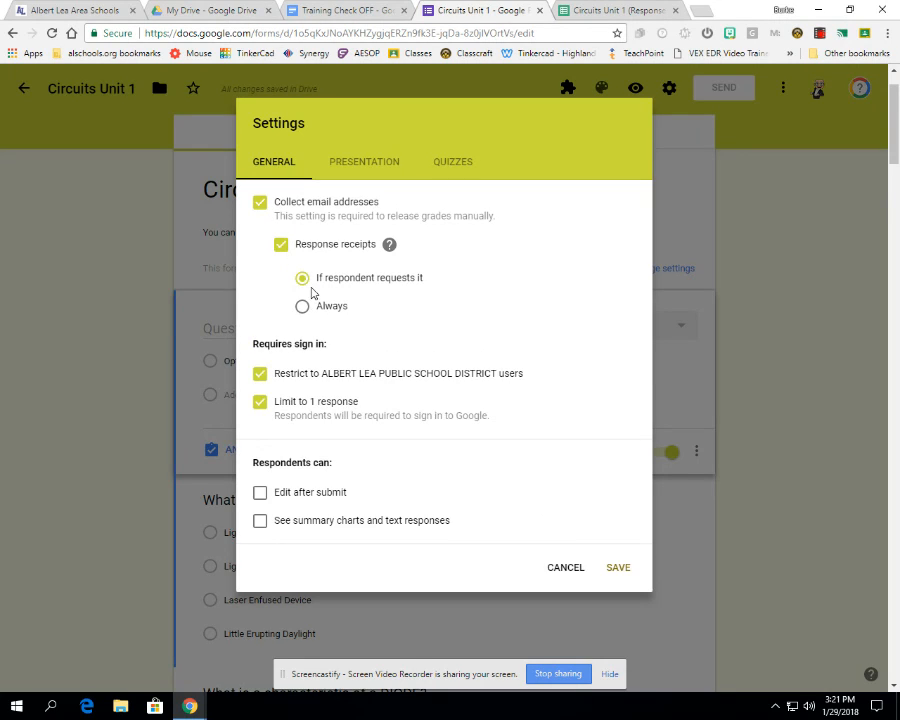
click(282, 244)
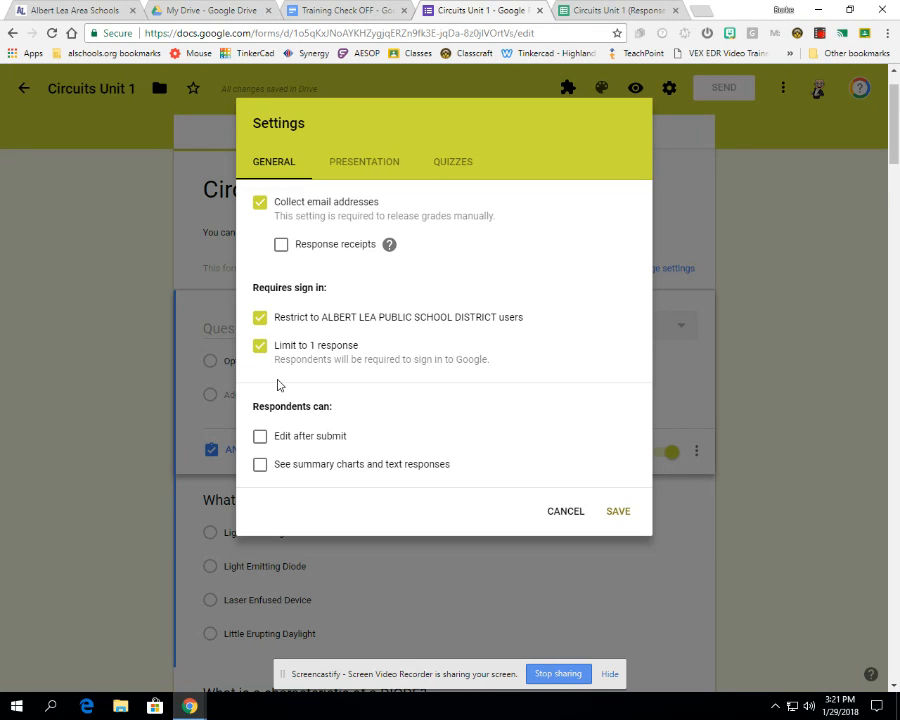
click(358, 165)
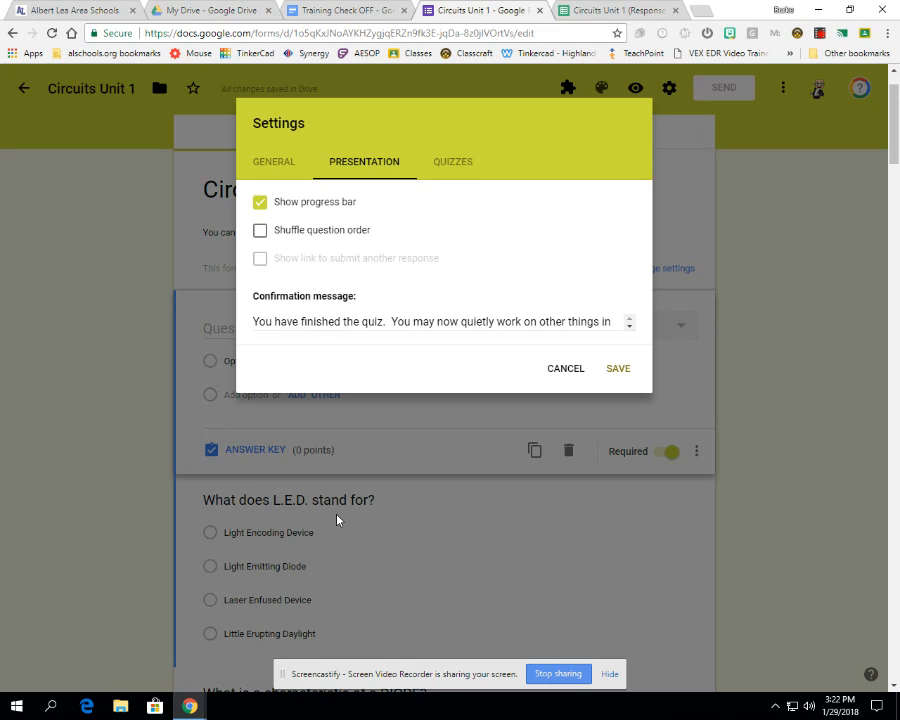
click(448, 162)
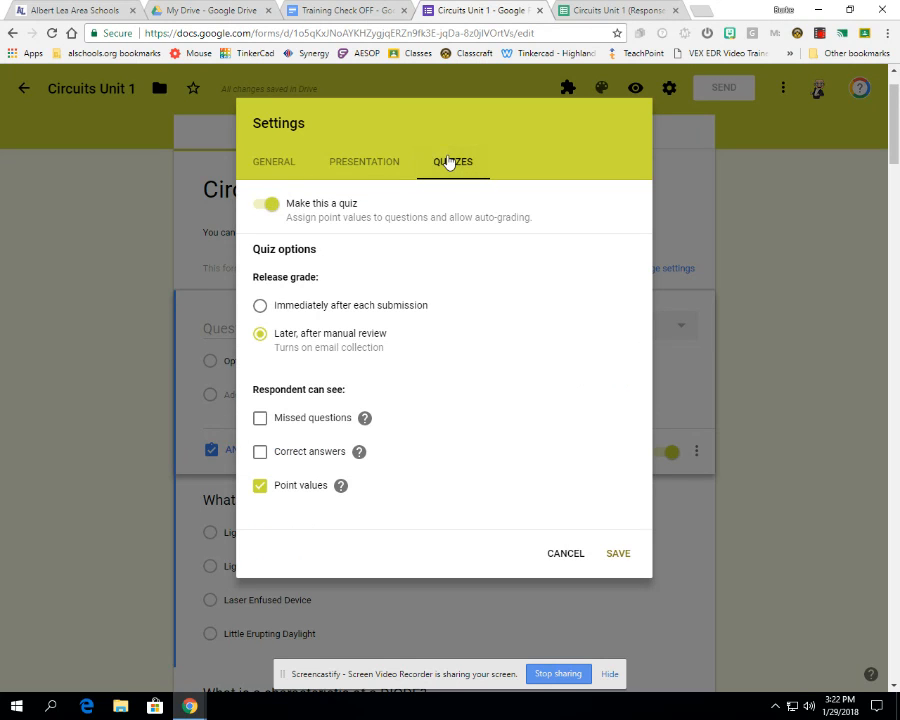
click(273, 208)
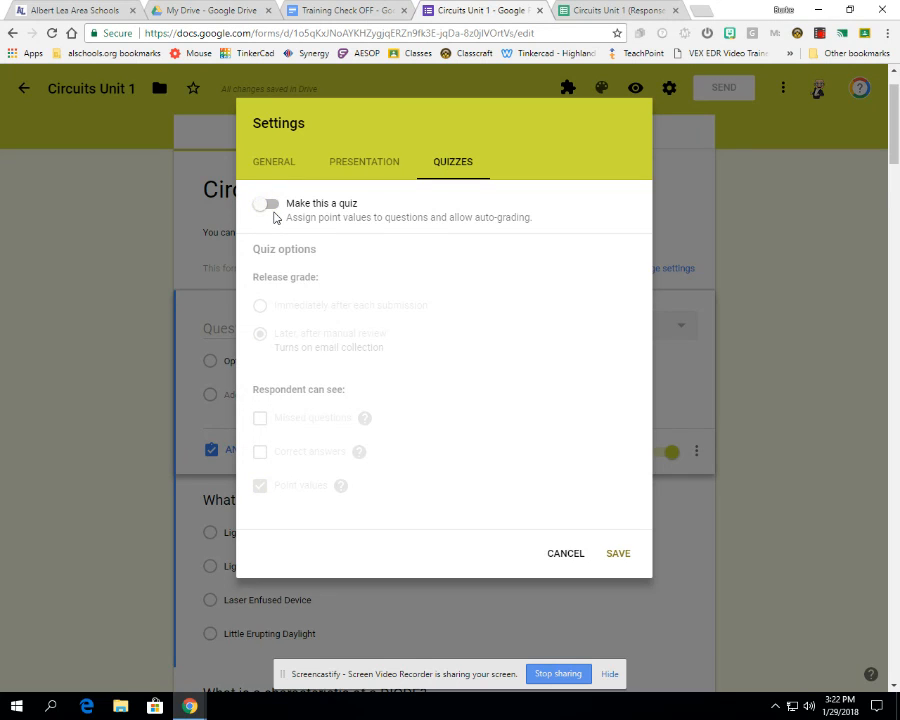
click(267, 208)
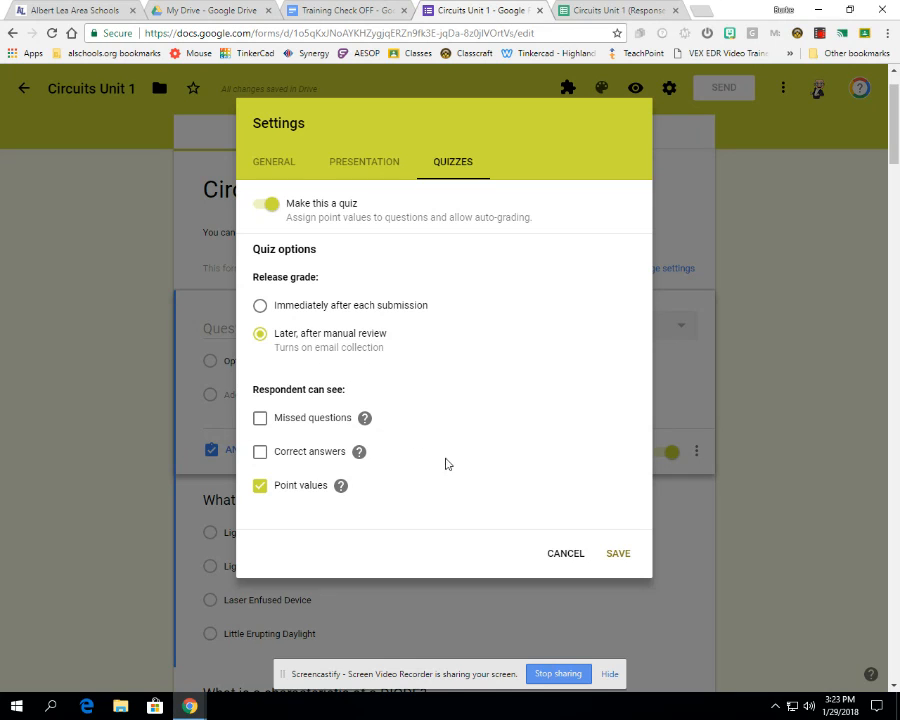
key(Escape)
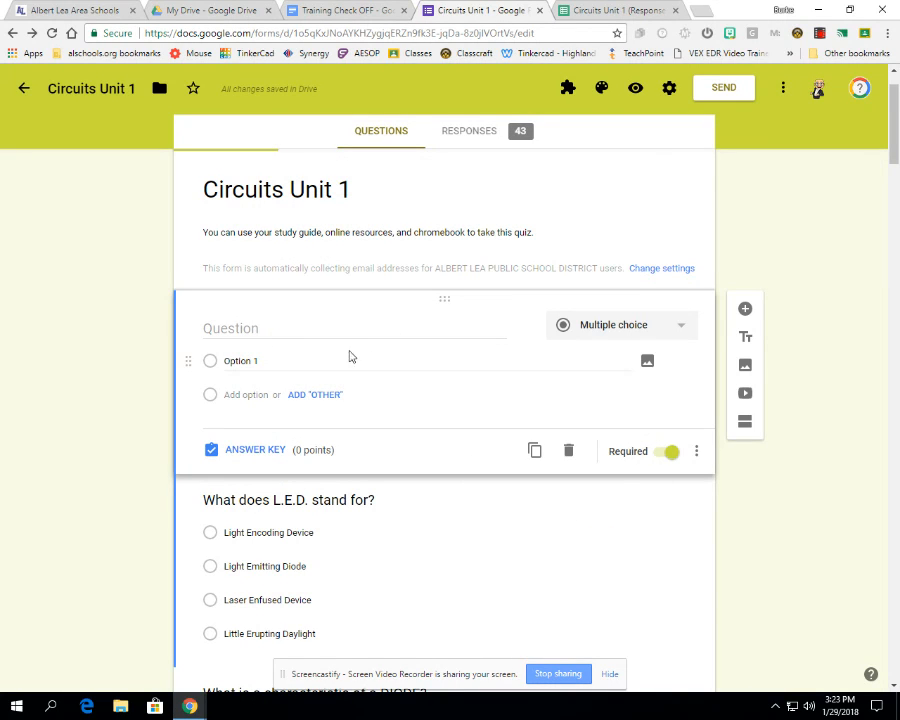
Step: Open the answer key of the question "What does L.E.D. stand for?"
click(319, 502)
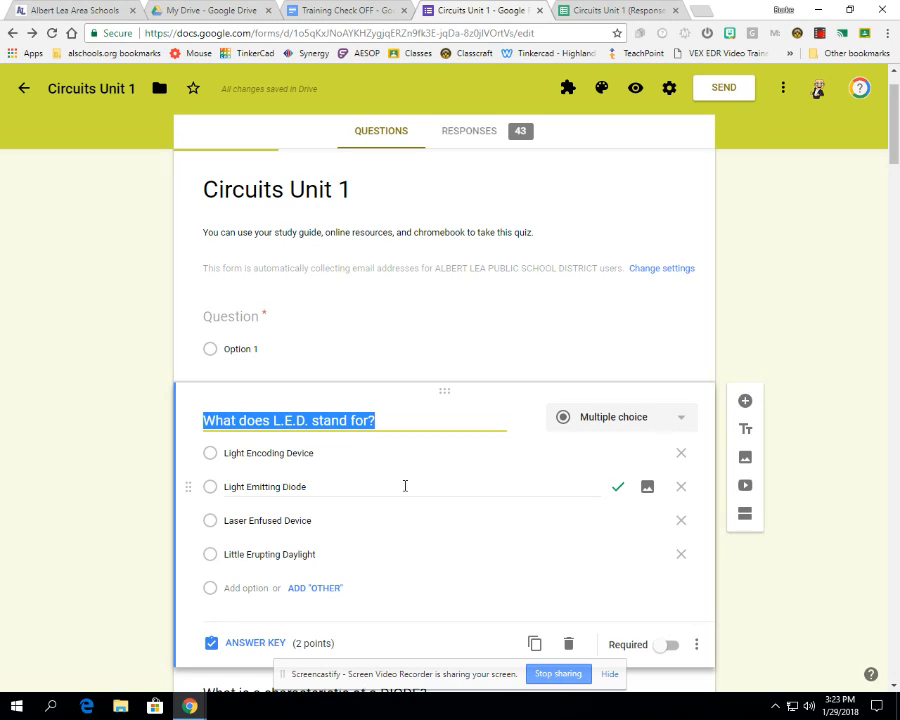
click(252, 643)
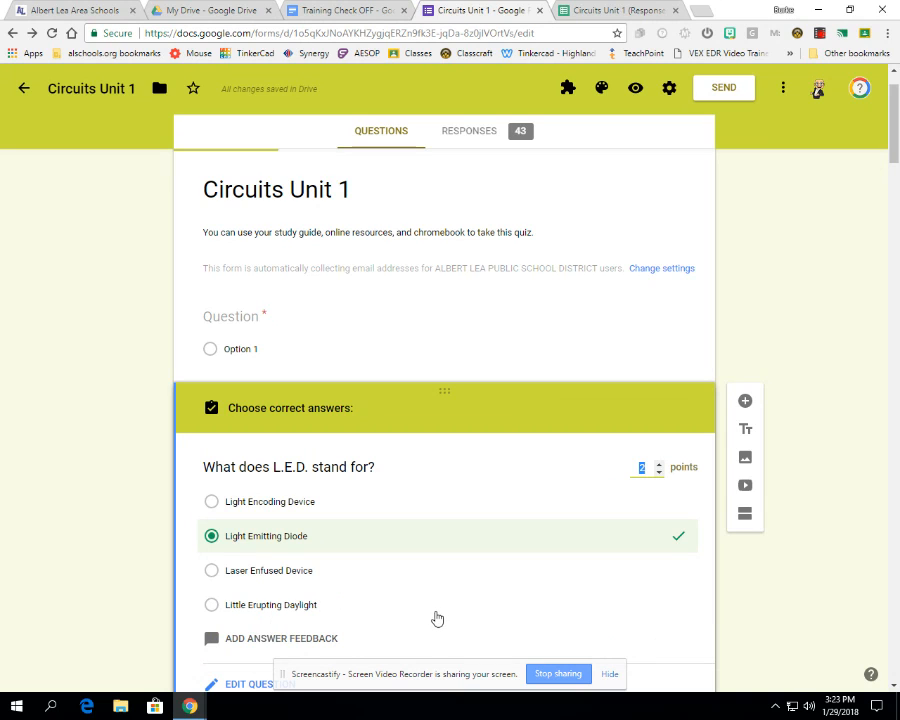
scroll(486, 579, down, 1)
Step: Try marking Laser Enfused Device and Little Erupting Daylight as additional correct answers to the L.E.D. question, and unmark them
click(677, 500)
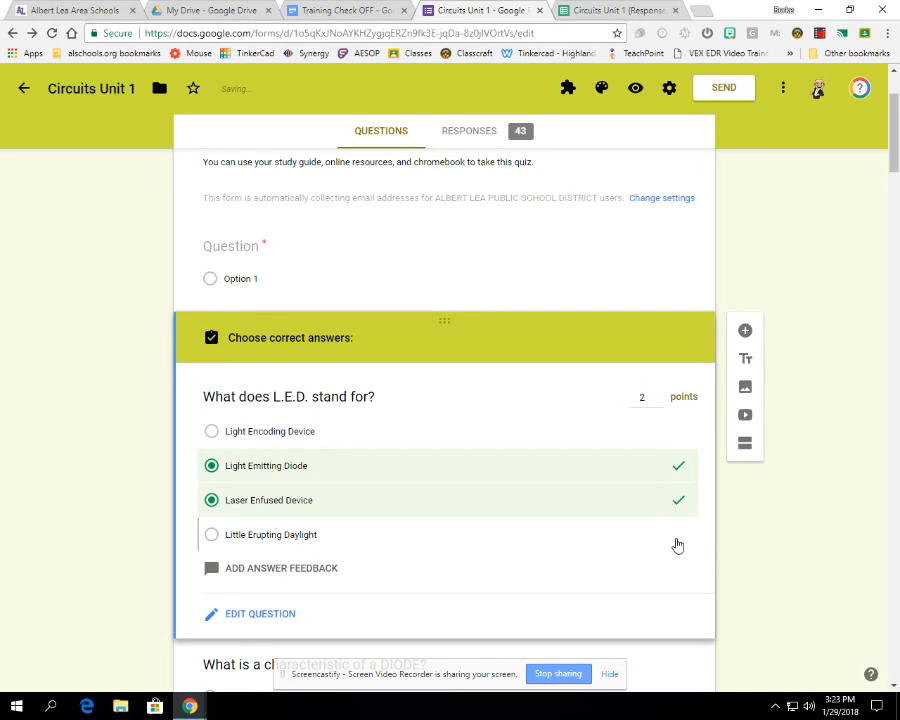
click(677, 540)
click(678, 541)
click(677, 501)
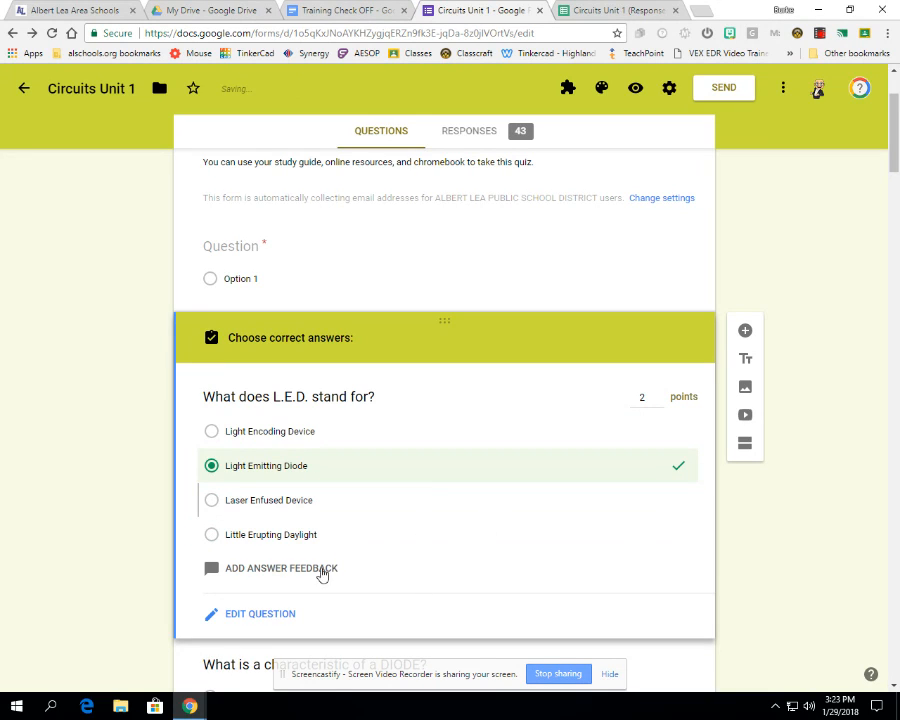
Step: Add and save the feedback "Remember this is an acronym that starts with Light" for incorrect answers to the L.E.D. question
click(286, 578)
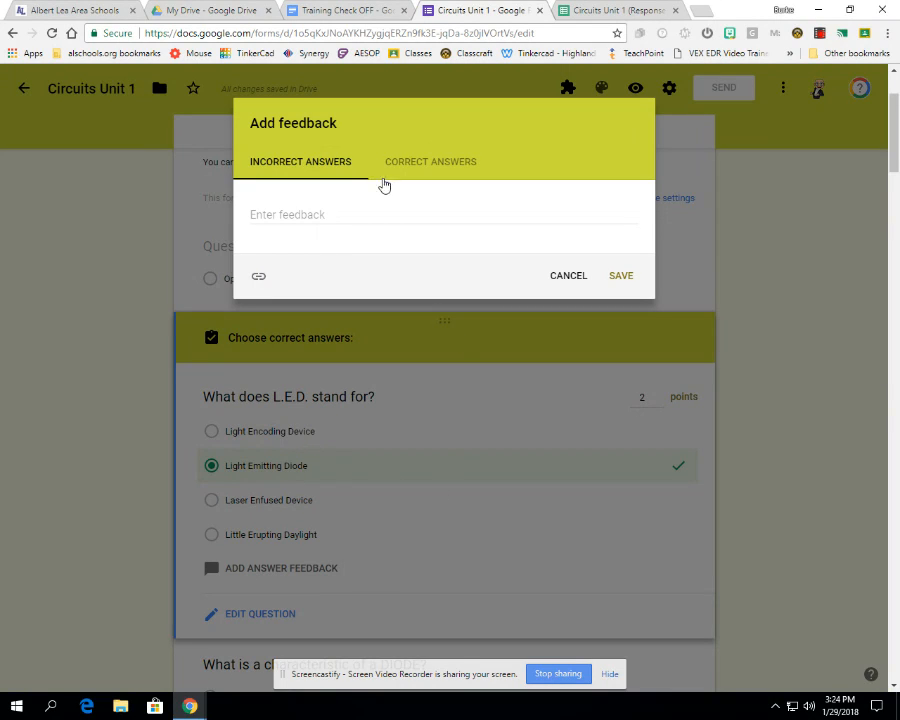
click(365, 215)
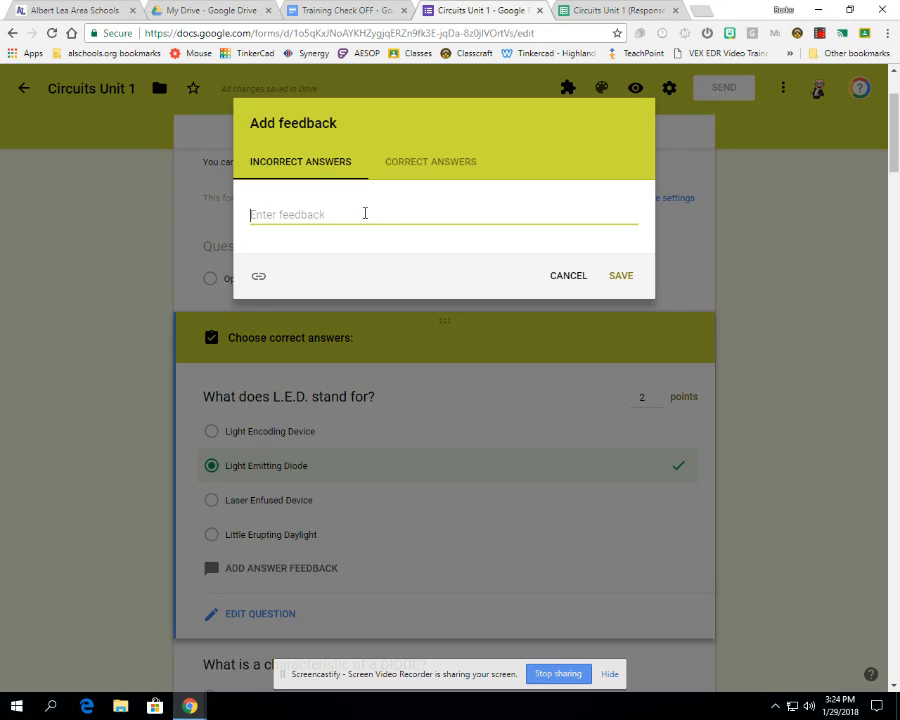
text(Rememeber)
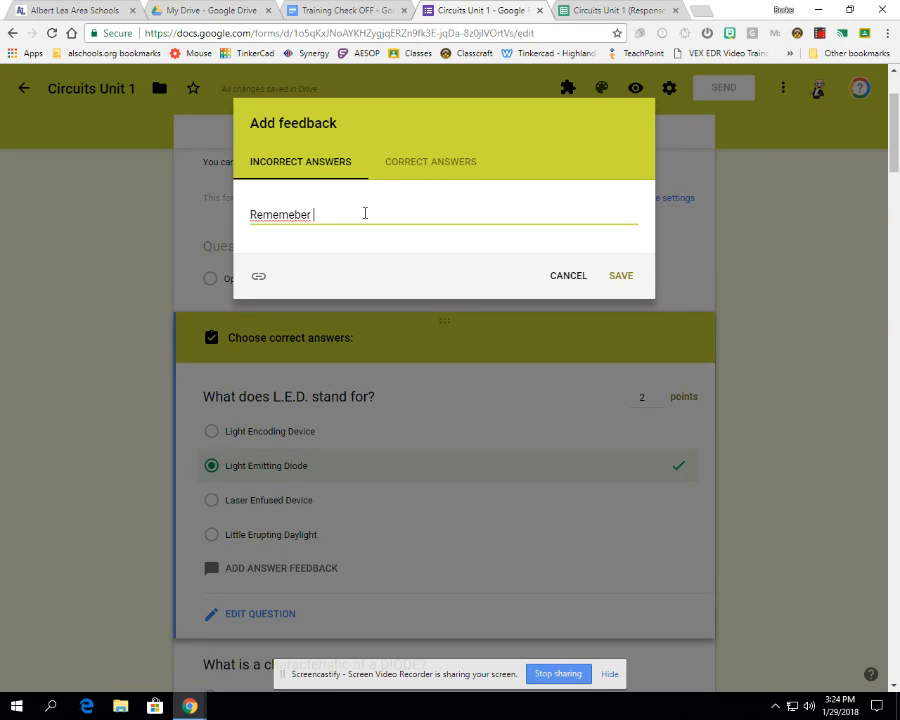
key(BackSpace)
key(BackSpace)
key(BackSpace)
text(ber this is an acronym that starts w)
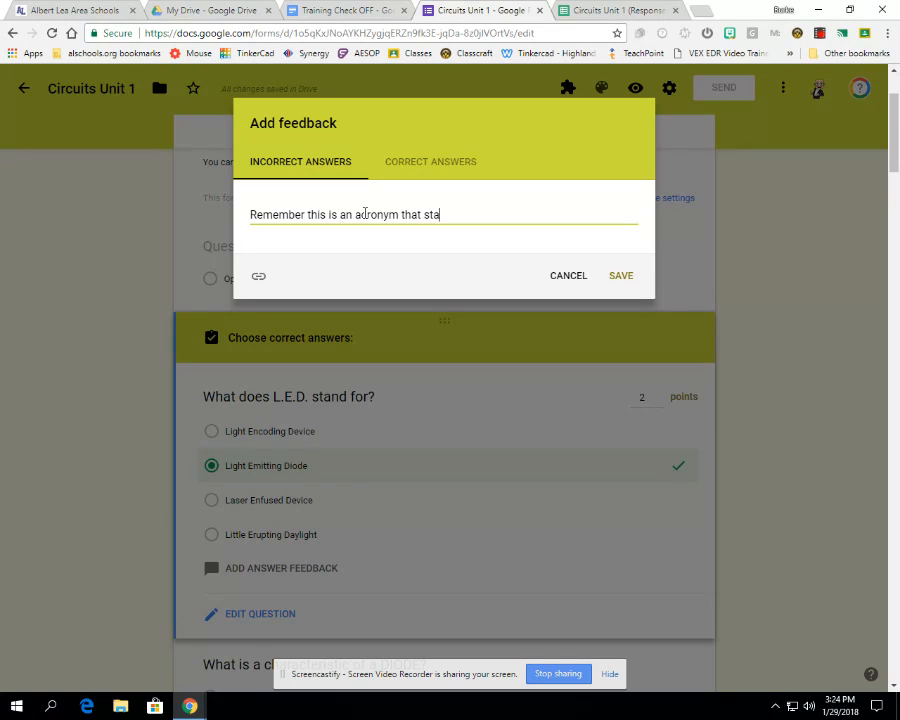
text(ith Light)
click(630, 279)
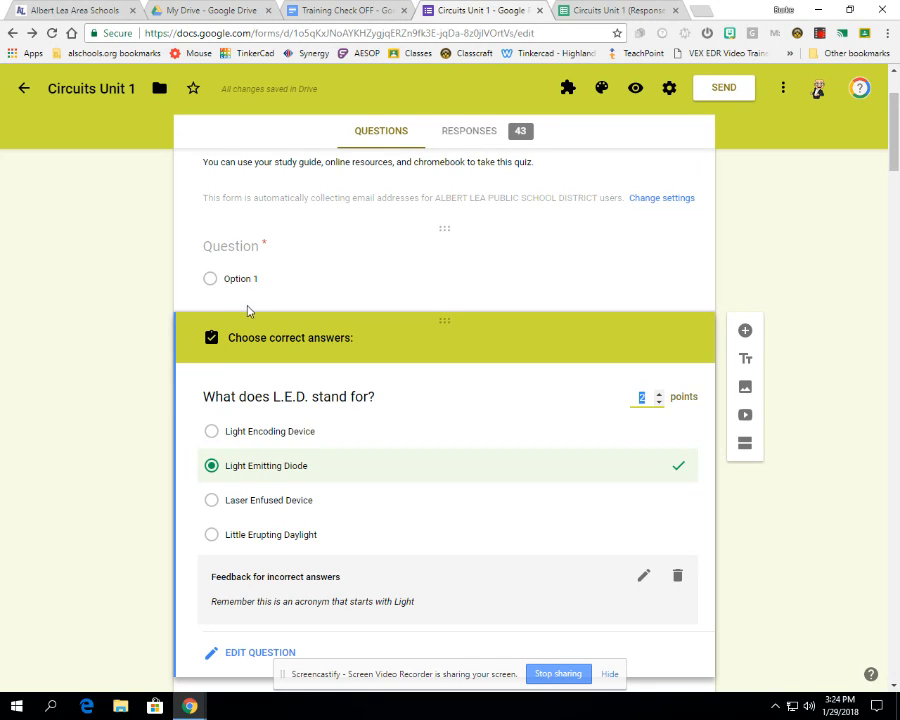
Step: Examine the question type options of "Define Ohm's Law?", keep Paragraph, and open the question's answer key
scroll(355, 468, down, 1)
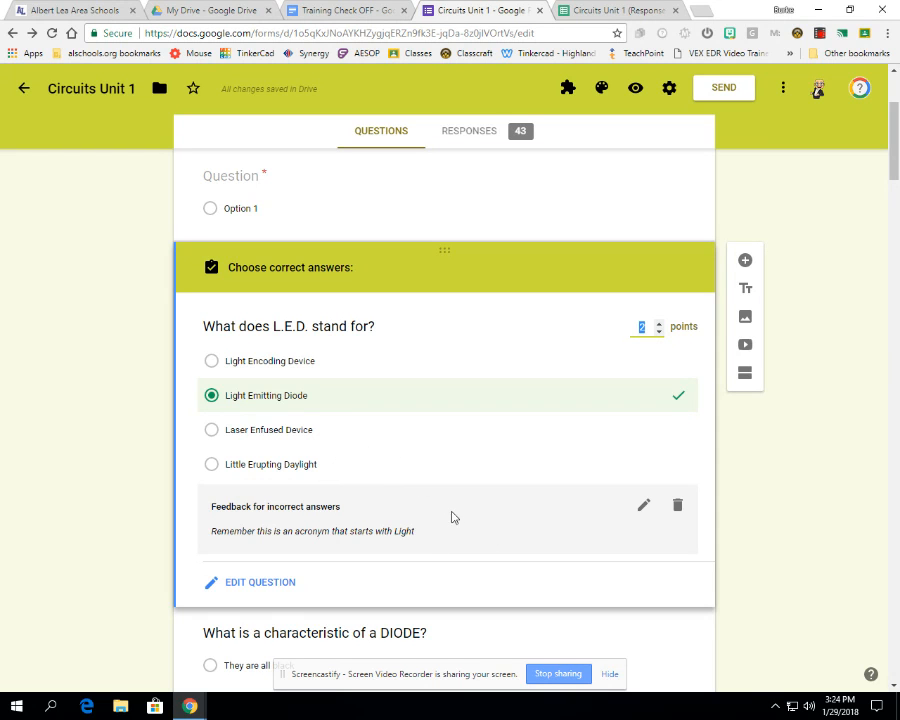
scroll(410, 586, down, 2)
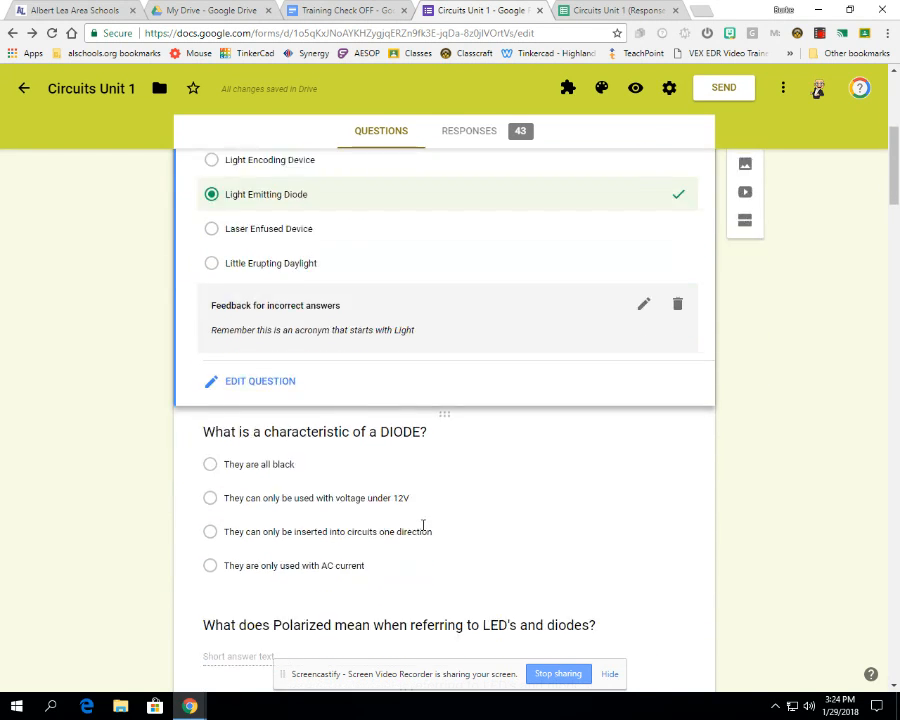
scroll(422, 525, down, 6)
scroll(422, 528, up, 2)
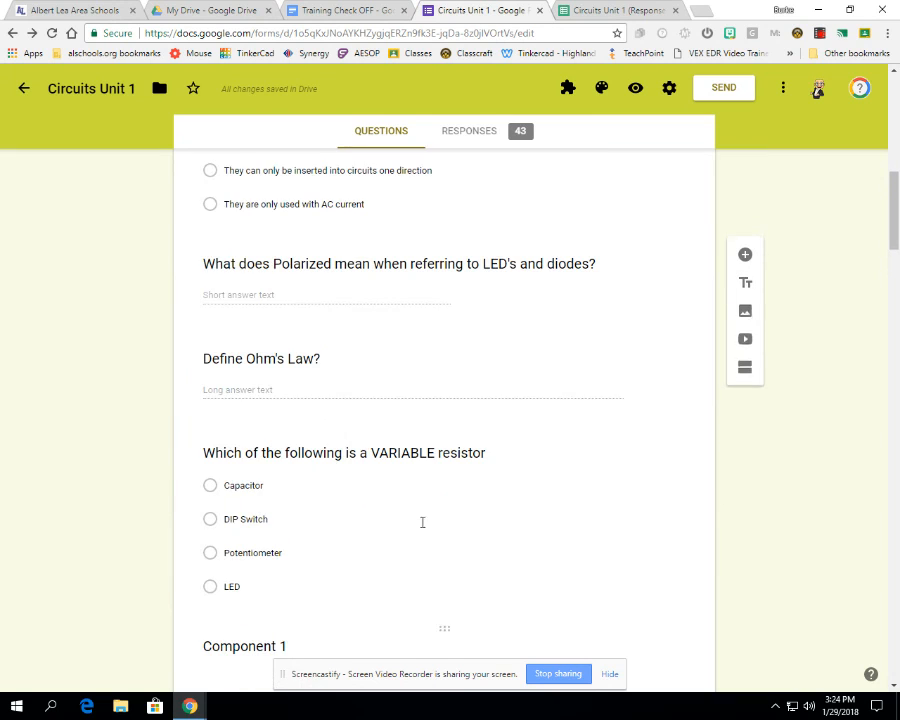
click(266, 360)
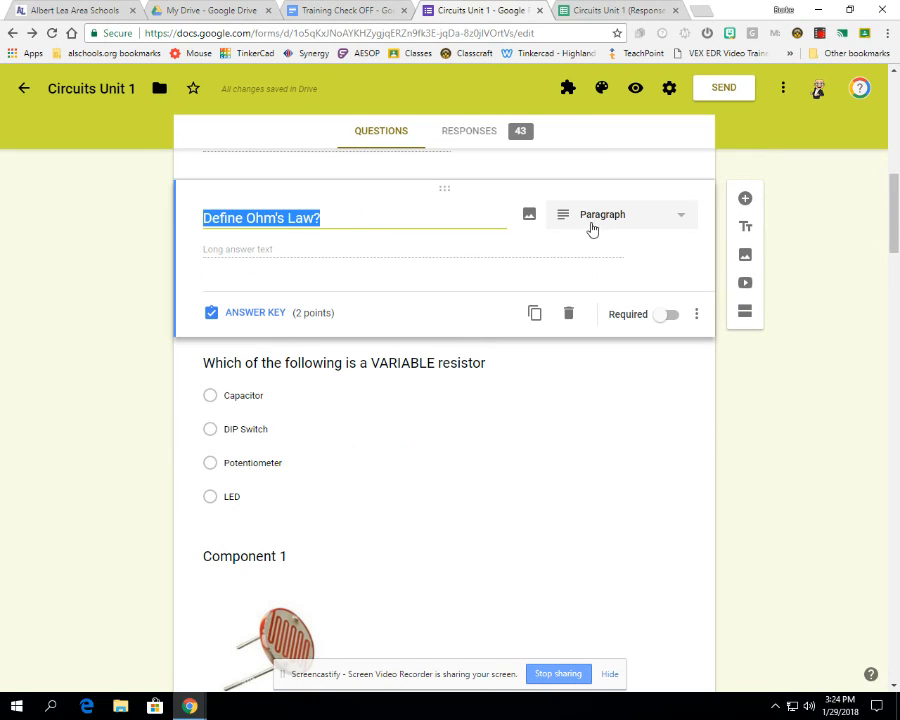
click(672, 215)
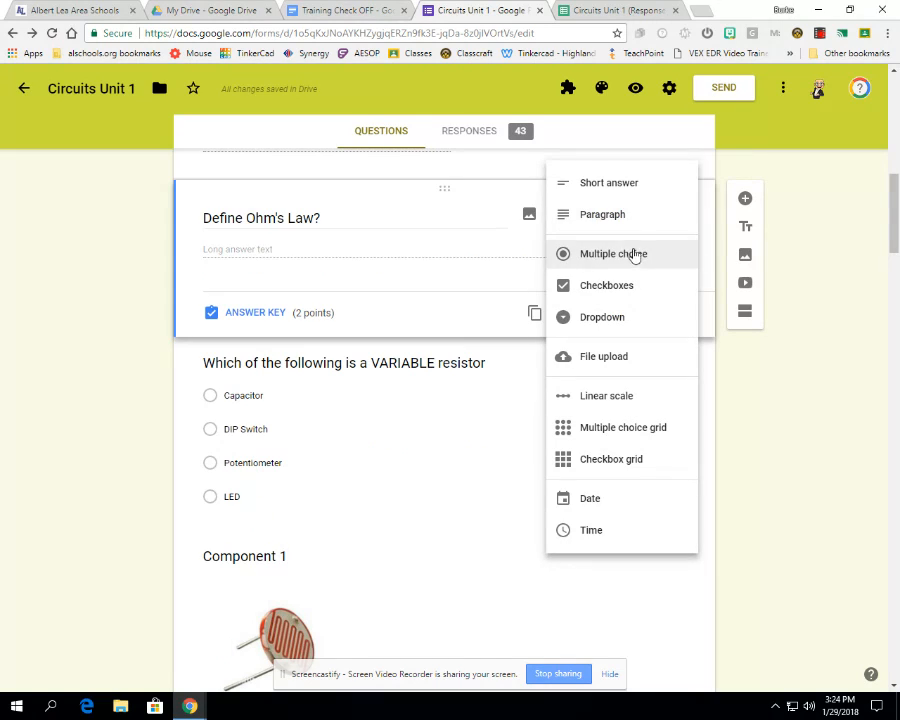
click(622, 212)
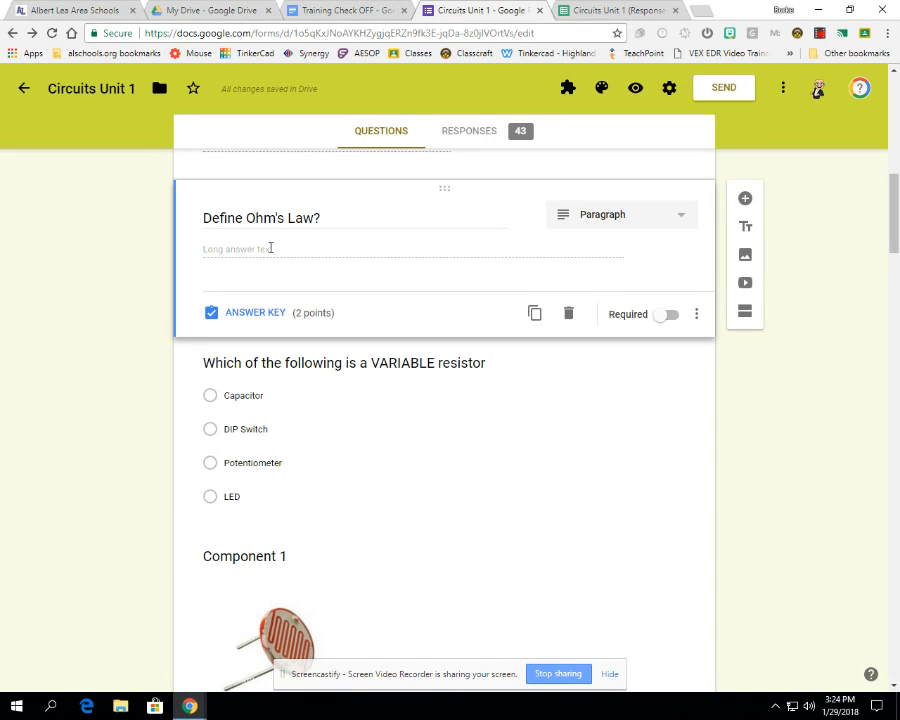
click(267, 317)
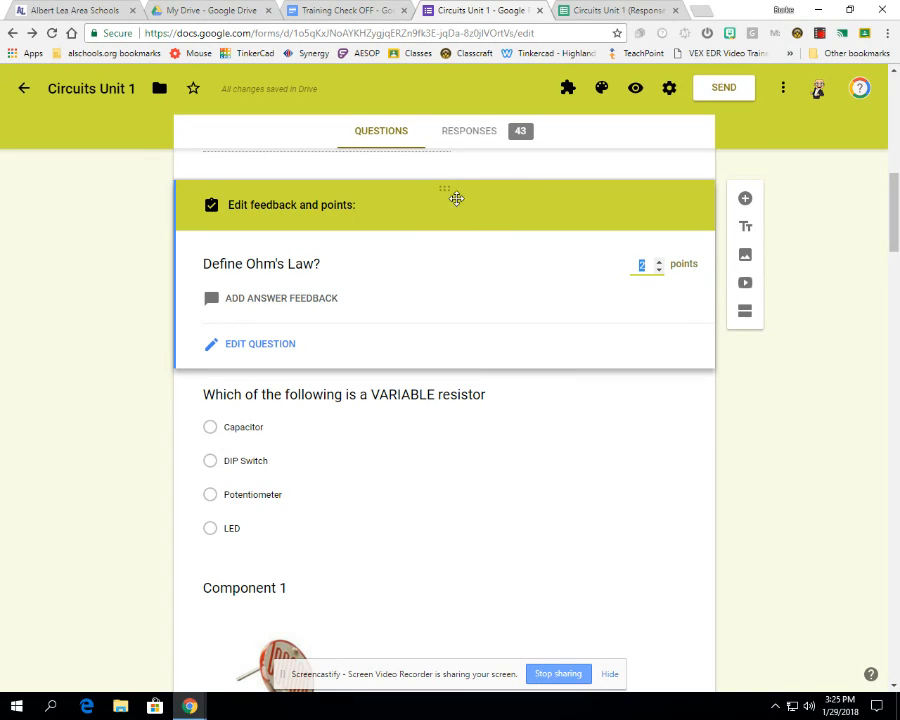
Step: Open the answer key of the question "What does Polarized mean when referring to LED's and diodes?"
scroll(600, 390, up, 2)
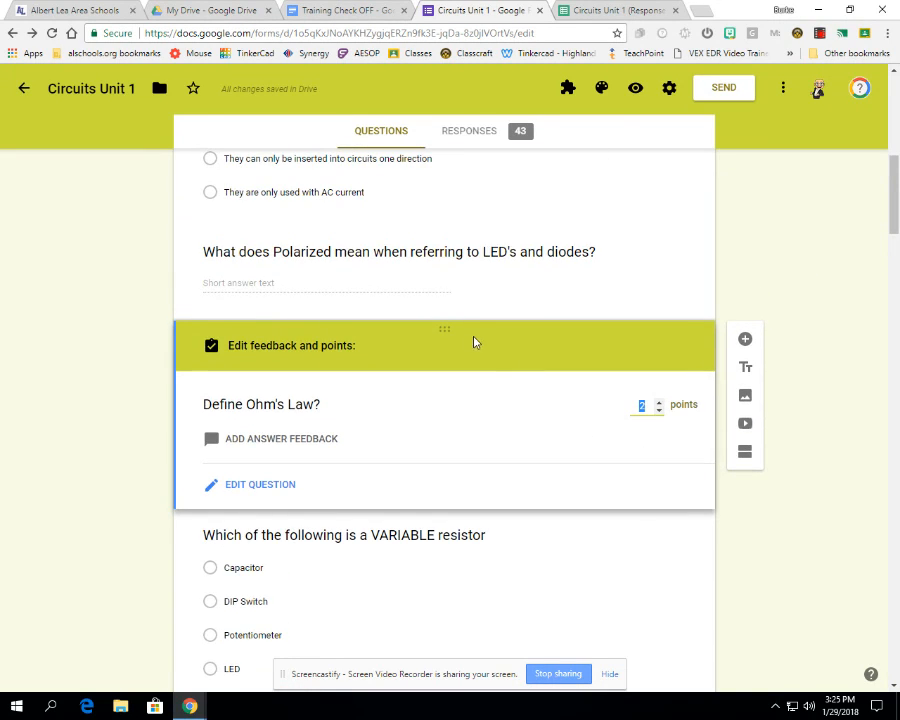
scroll(420, 340, up, 2)
click(413, 400)
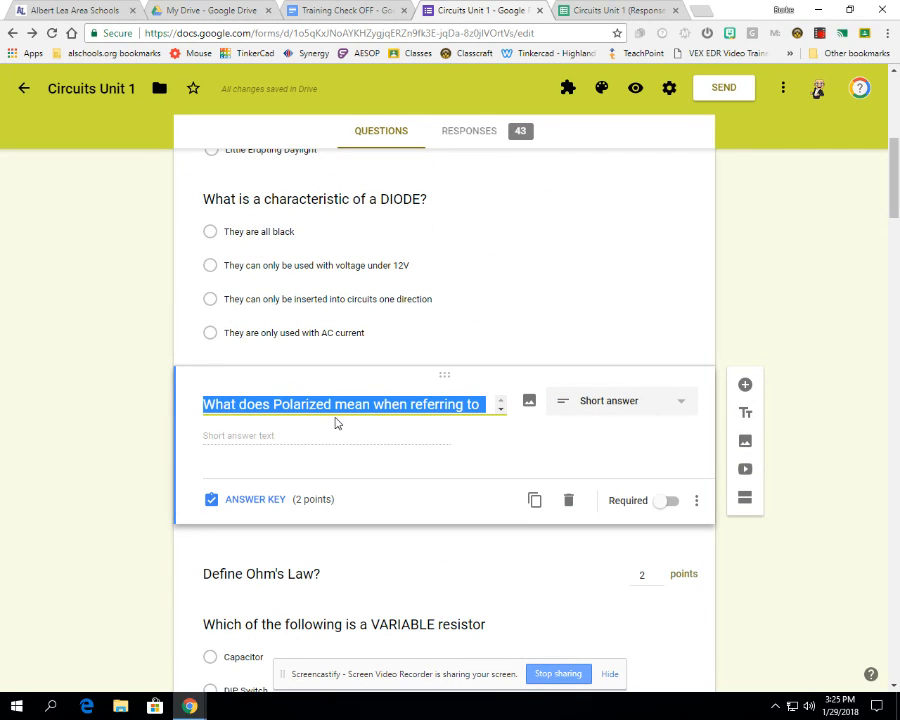
click(306, 431)
click(270, 500)
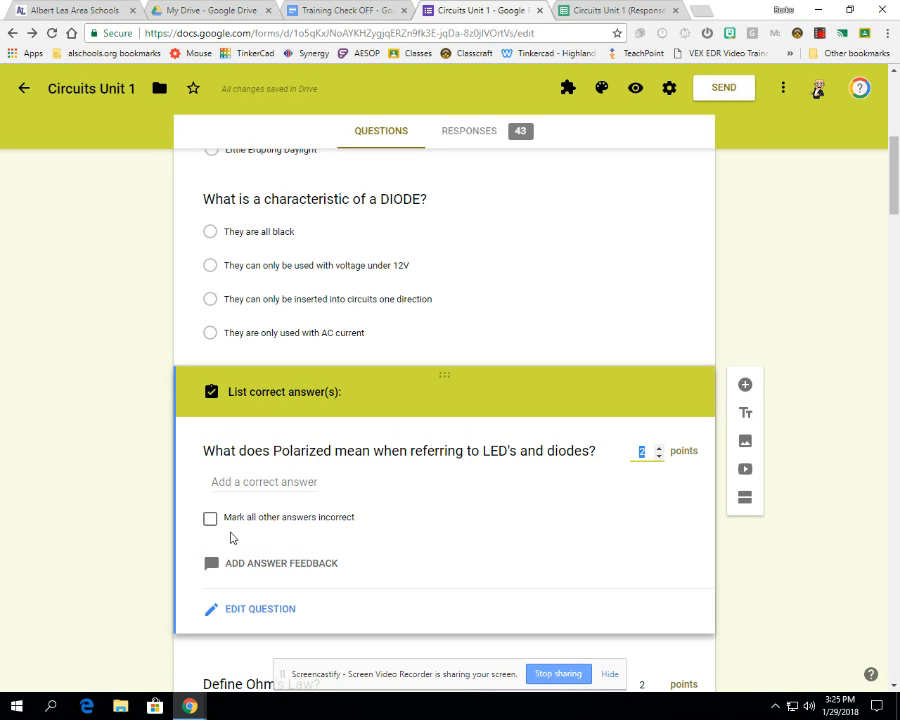
Step: Add "Blue", "blue" and "blu" as accepted correct answers to the Polarized question
click(263, 481)
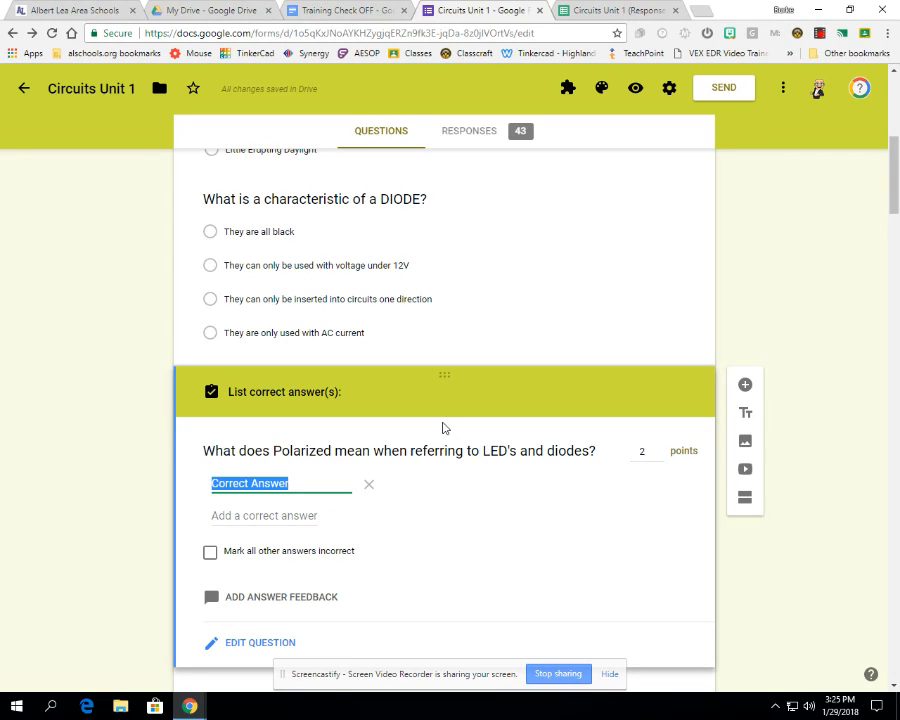
text(B)
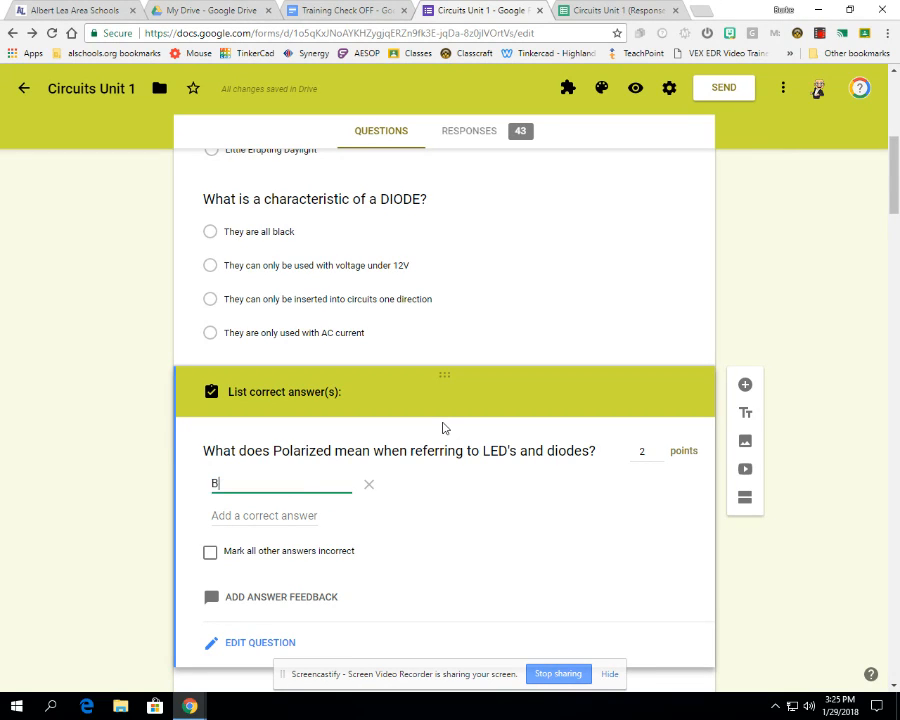
text(lu)
click(304, 510)
click(284, 515)
text(blue)
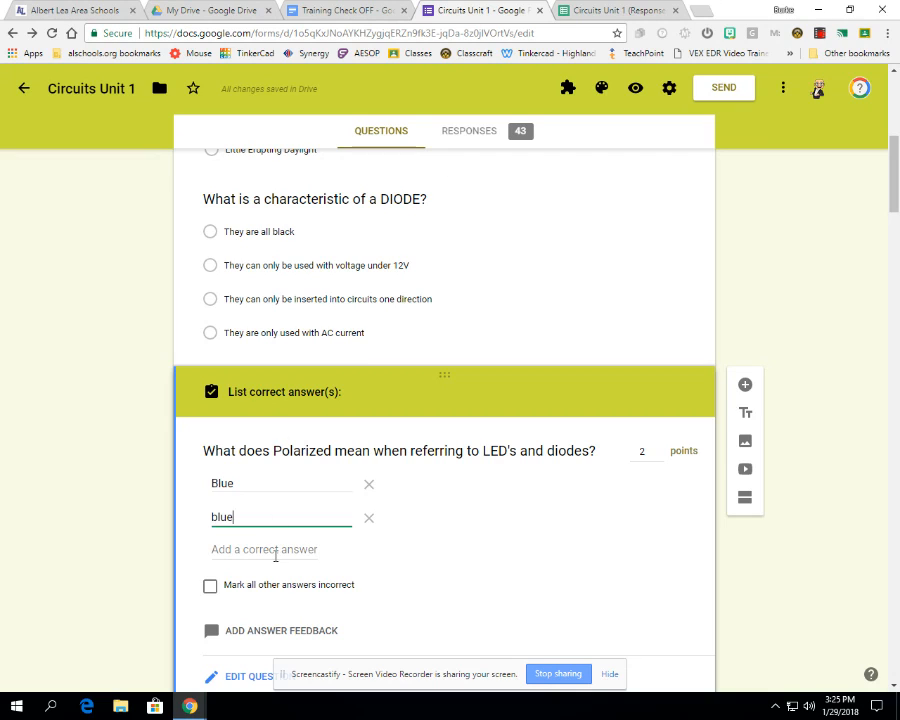
click(275, 550)
text(blu)
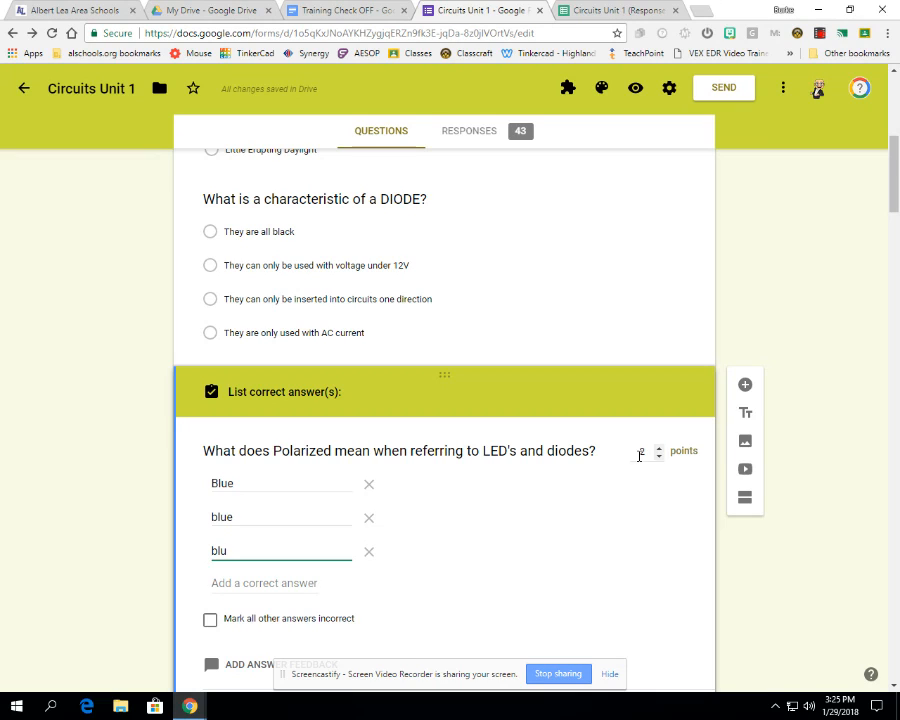
Step: Remove all three sample correct answers from the Polarized question's answer key
click(367, 552)
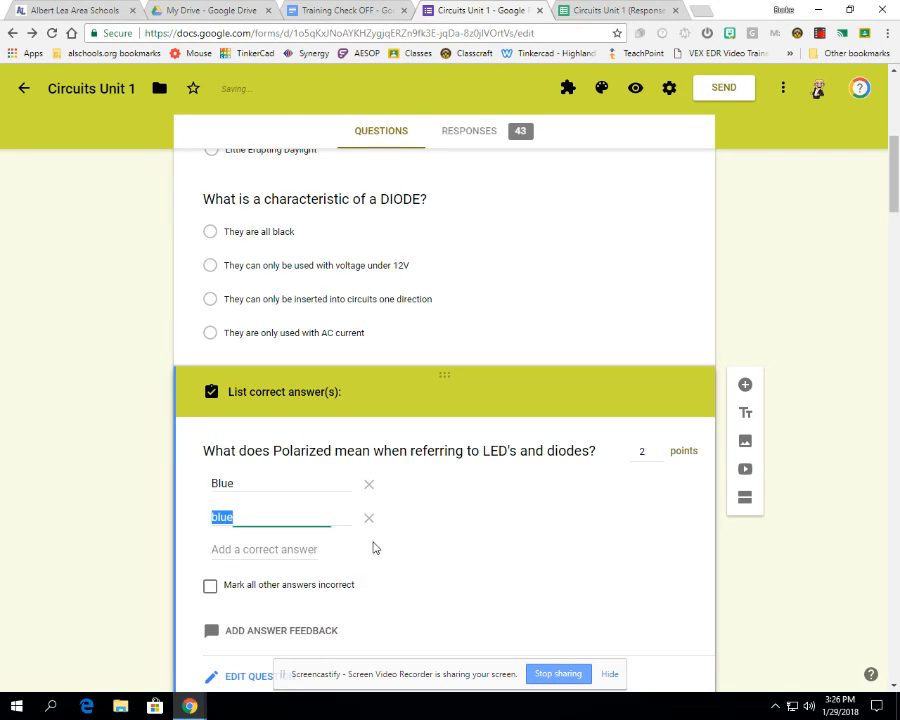
click(372, 517)
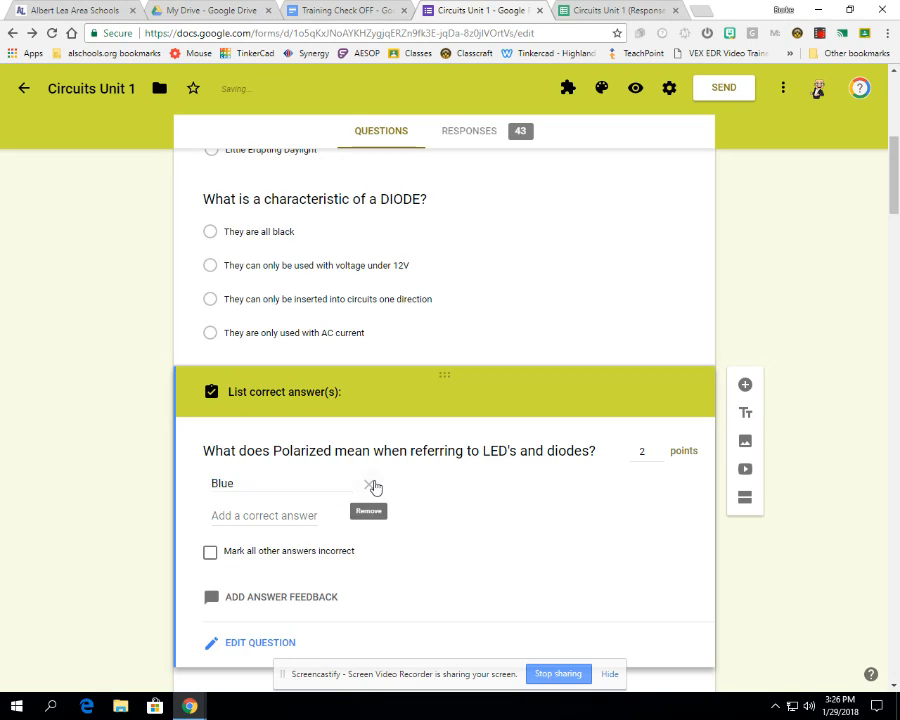
click(372, 484)
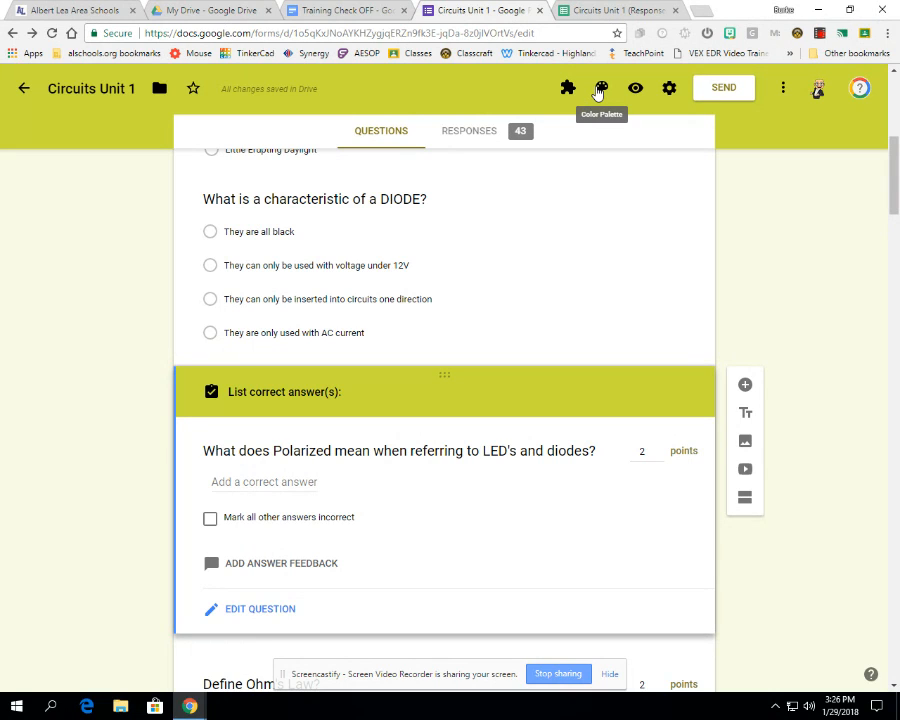
Step: Open the formLimiter add-on's limit setup, view the available limit types, and close it without setting a limit
click(563, 92)
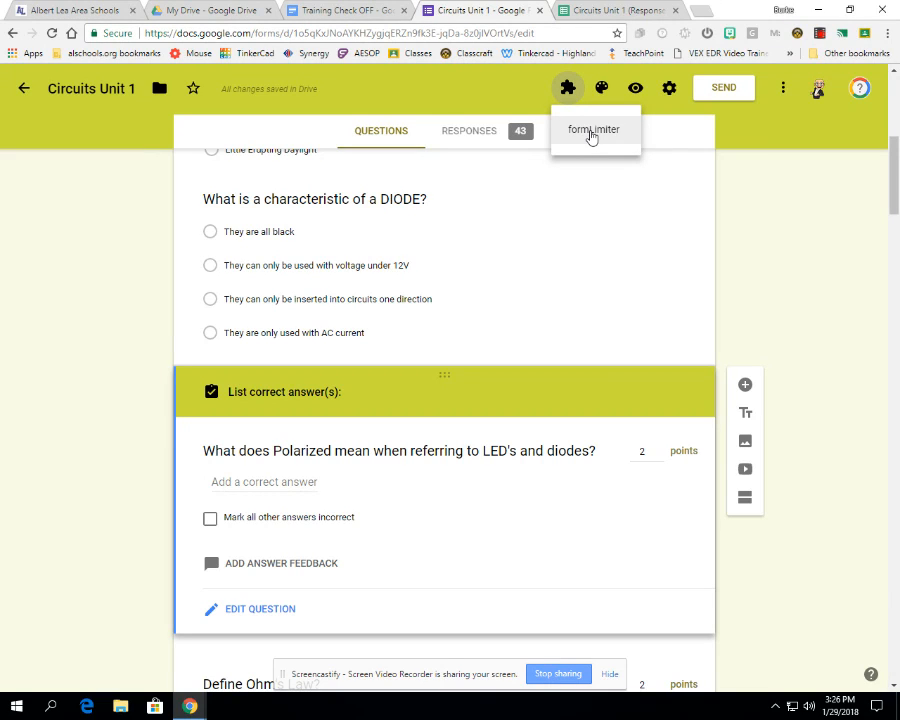
click(591, 134)
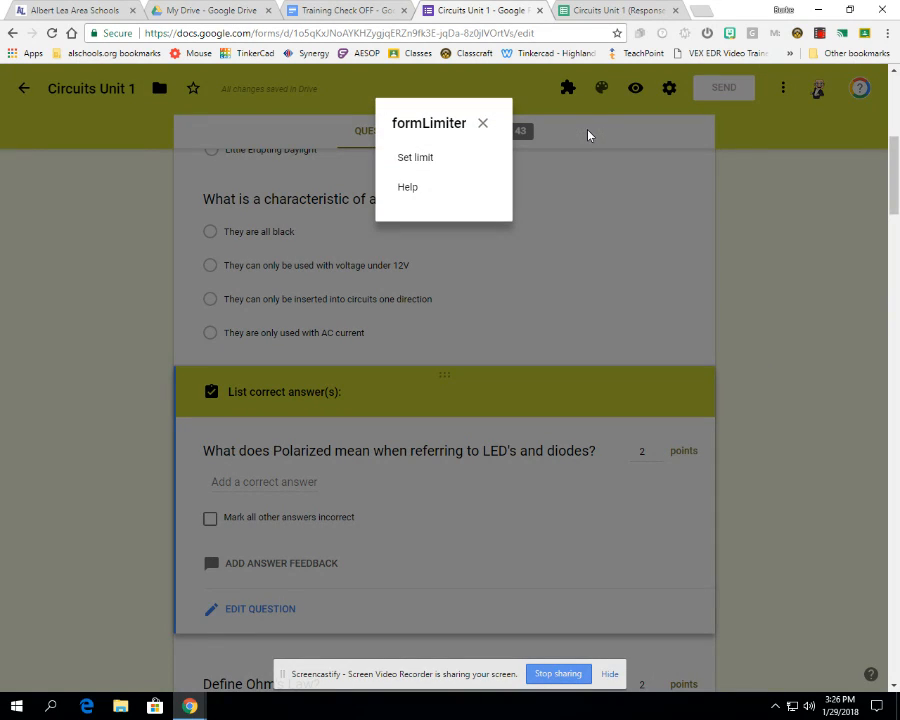
click(432, 163)
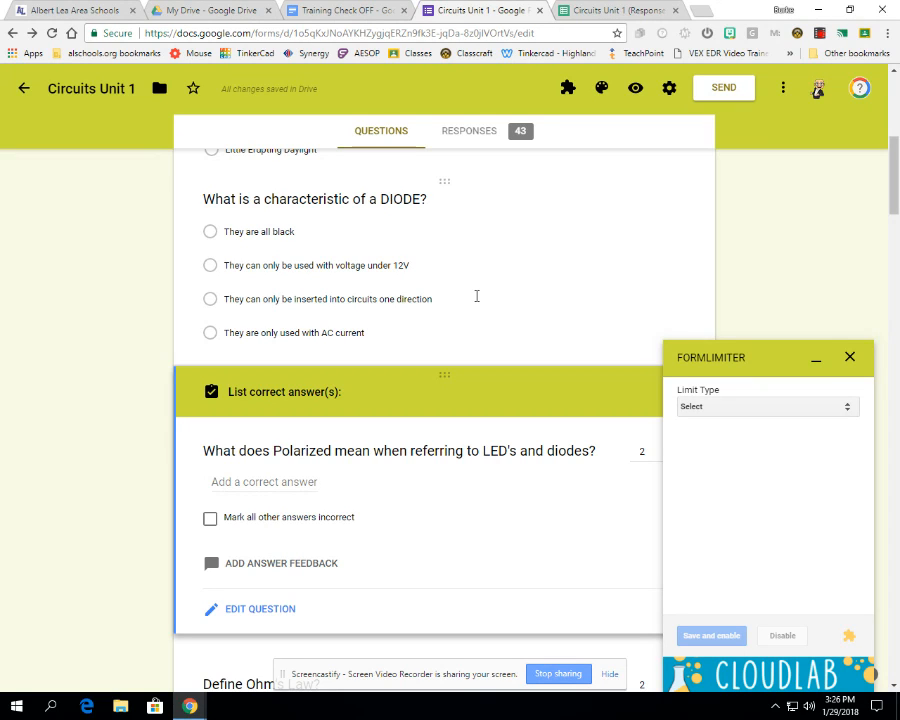
click(761, 407)
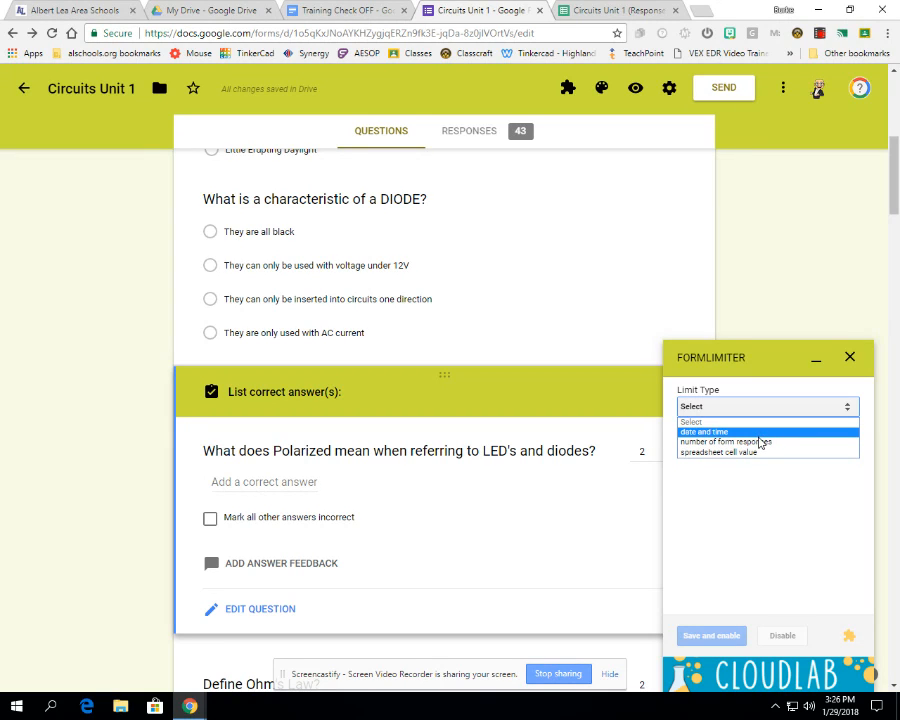
click(850, 357)
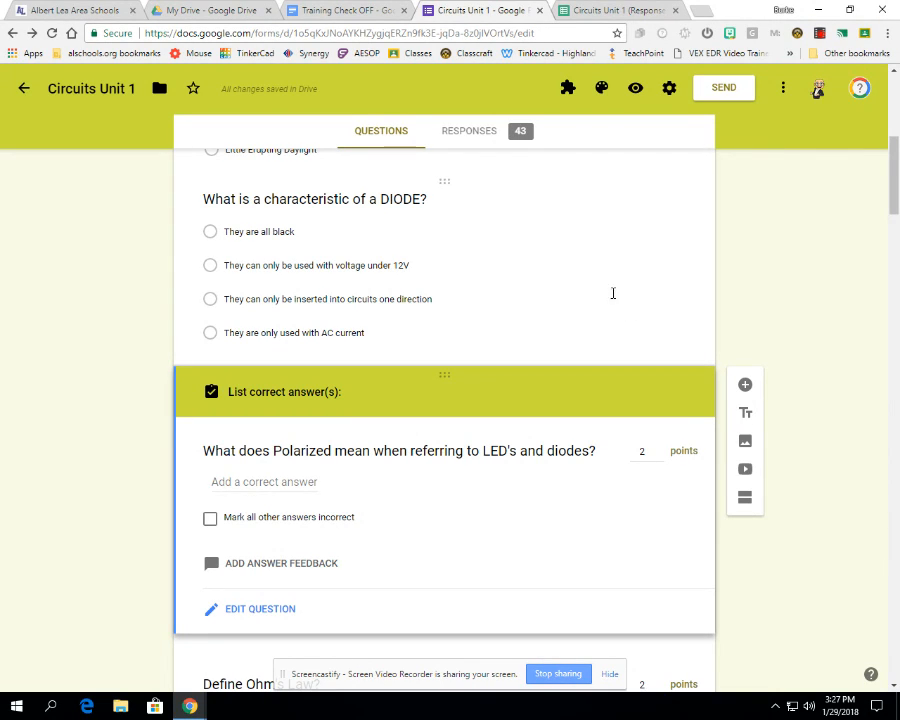
Step: Examine the summary of the form's responses, including the points distribution, frequently missed questions and scores list
click(480, 131)
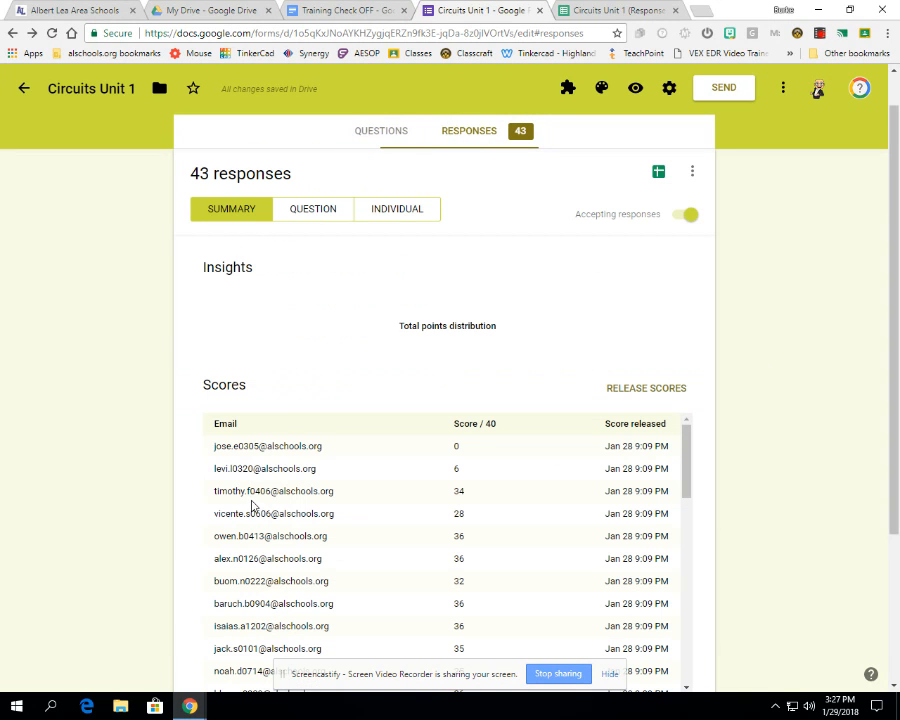
scroll(528, 393, down, 4)
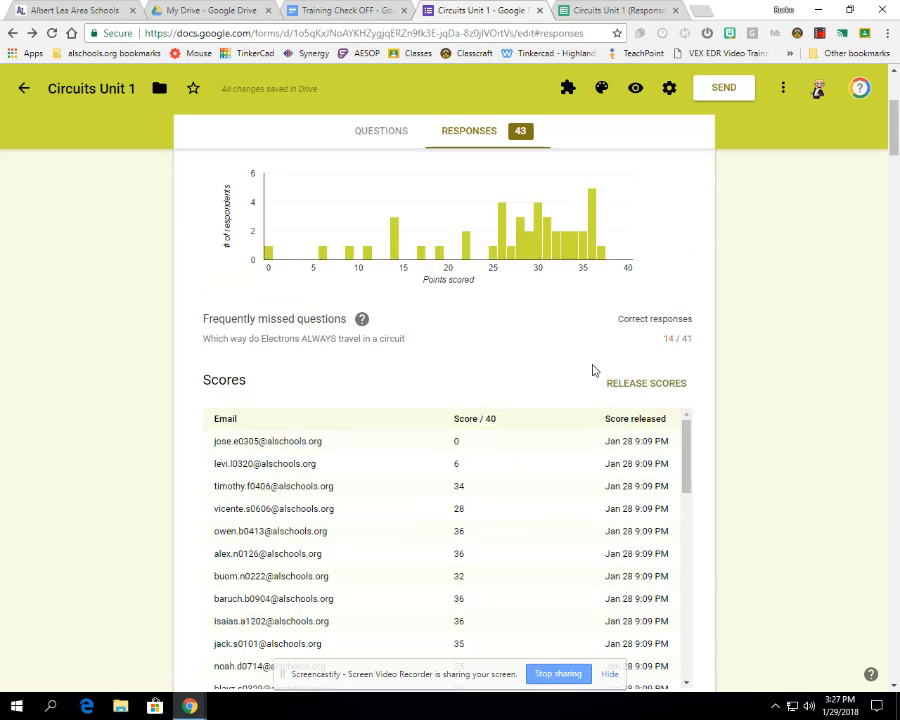
scroll(580, 368, down, 4)
scroll(475, 330, up, 5)
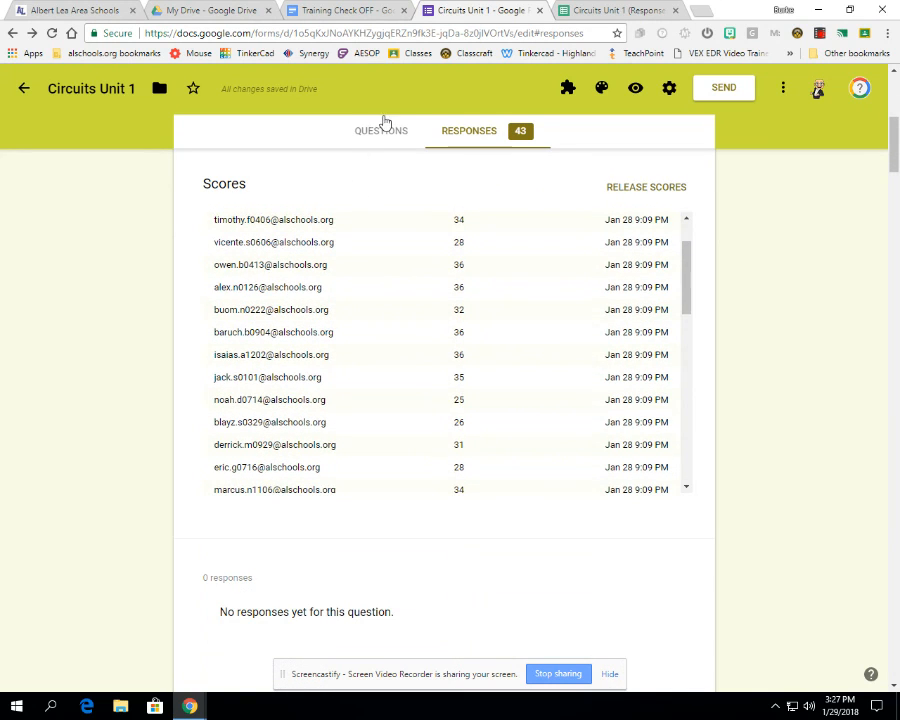
scroll(390, 244, up, 2)
scroll(399, 240, up, 5)
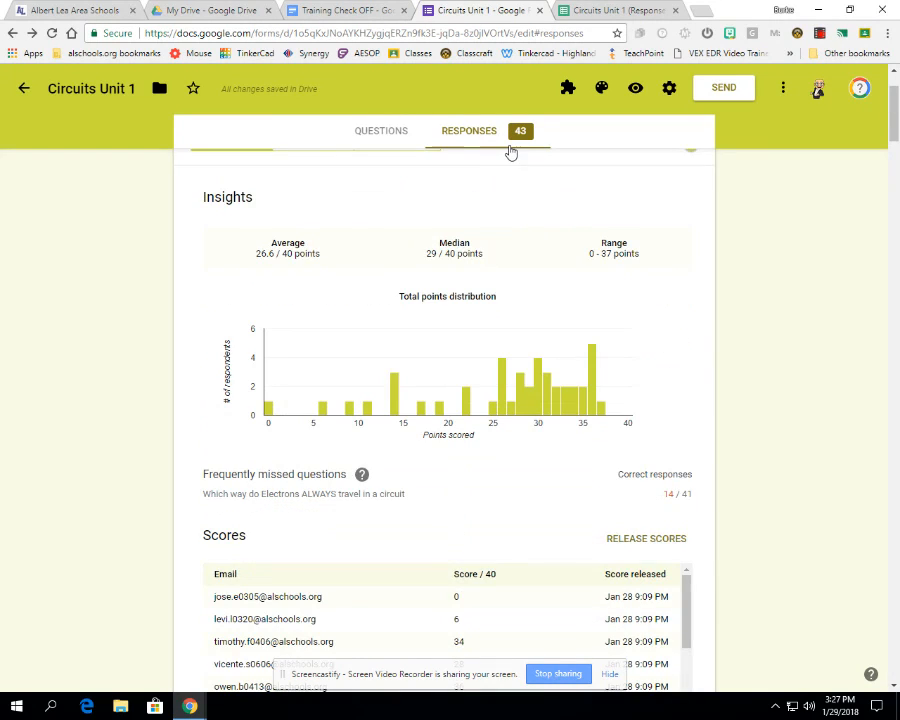
Step: View the responses by question and examine the answers, grading and feedback for "What does L.E.D. stand for?"
click(327, 257)
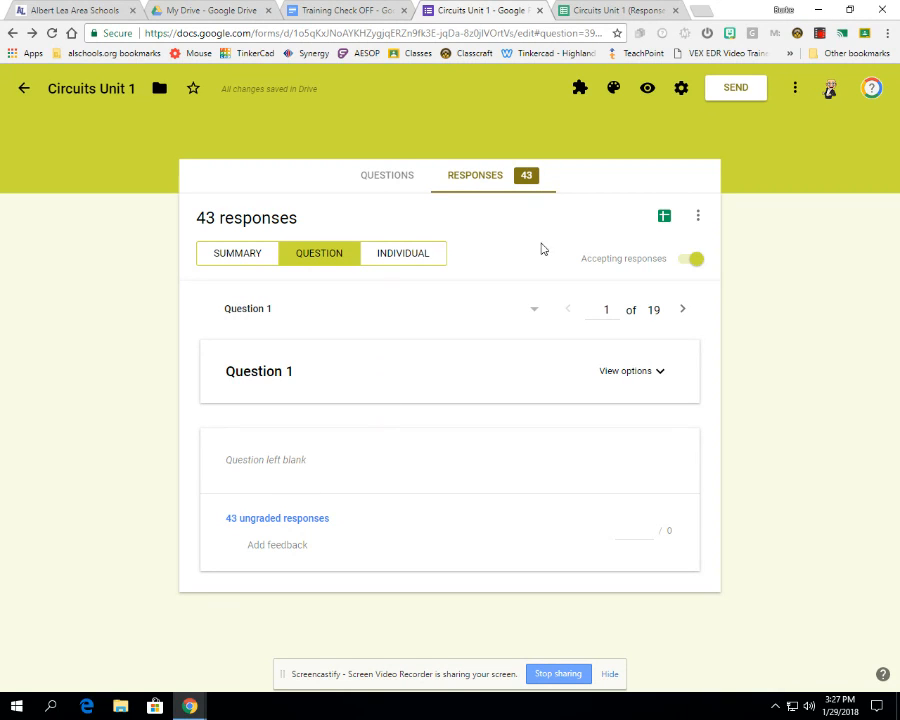
click(684, 309)
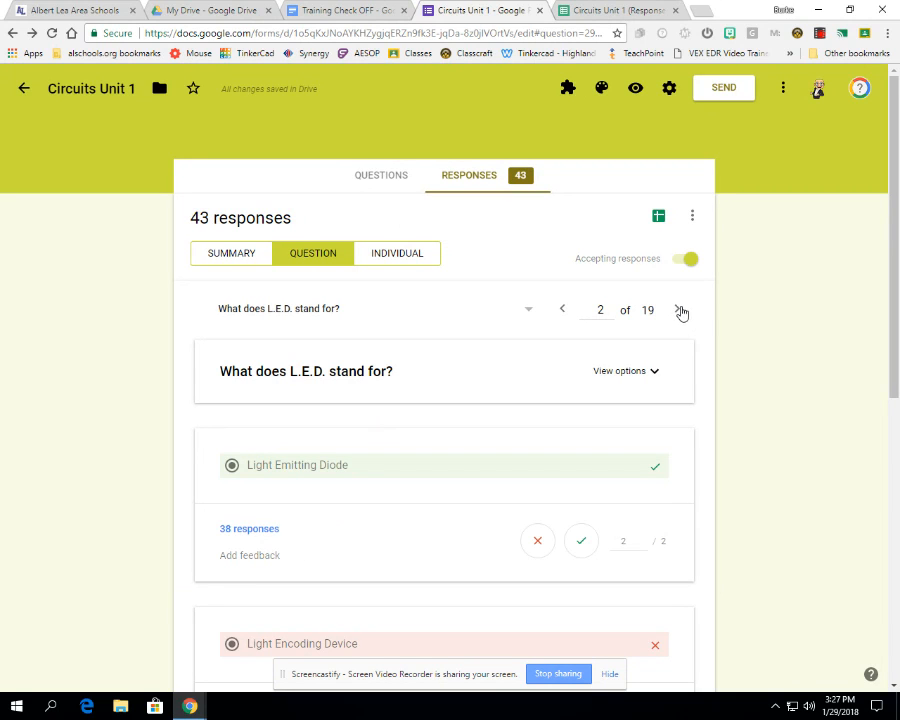
scroll(303, 528, down, 1)
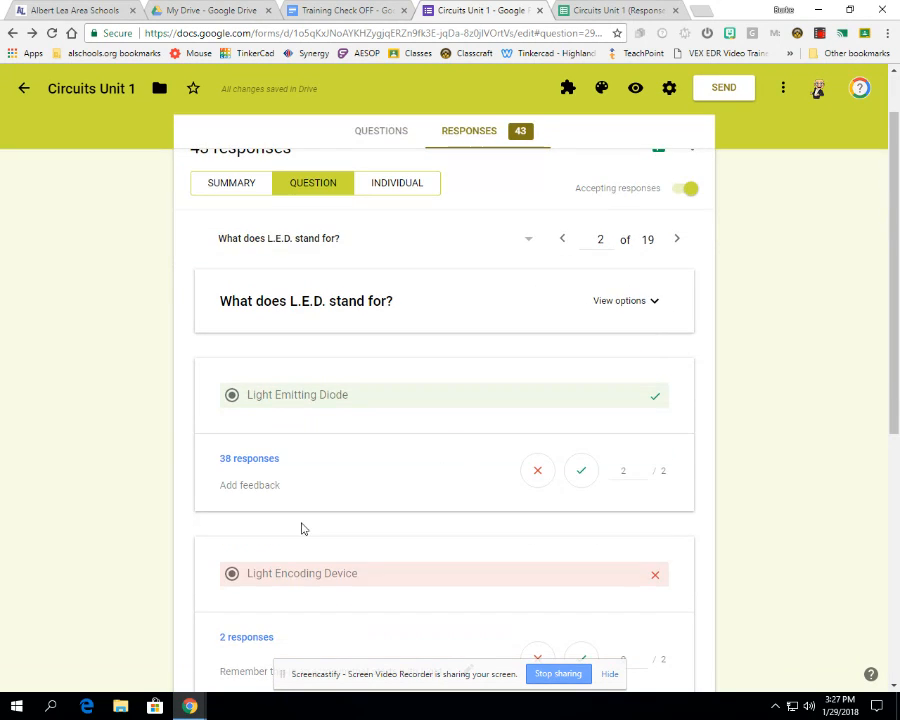
scroll(357, 502, down, 2)
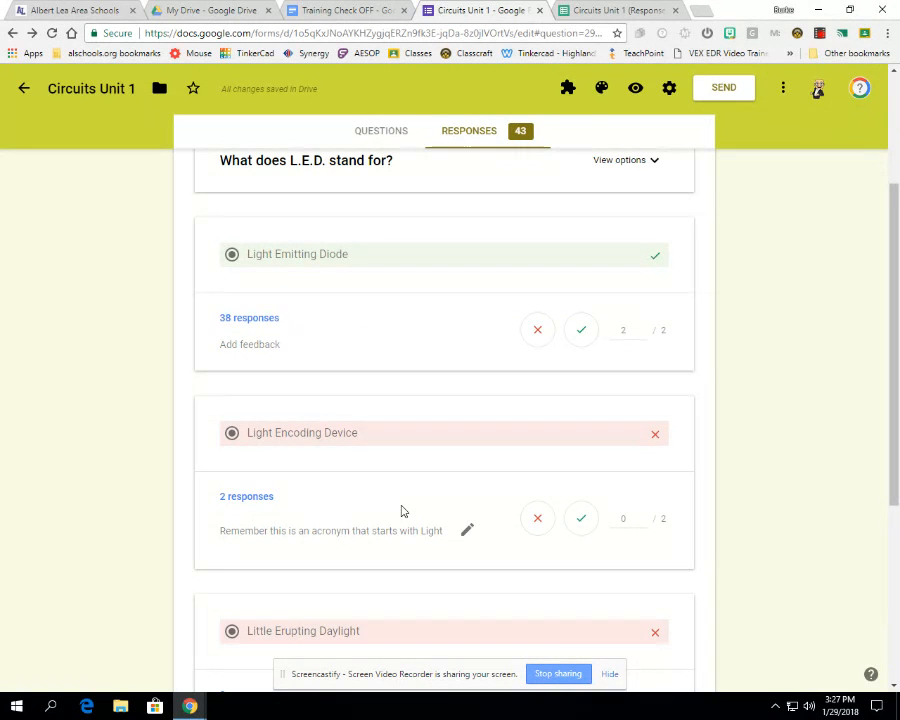
scroll(405, 498, up, 2)
scroll(411, 494, down, 1)
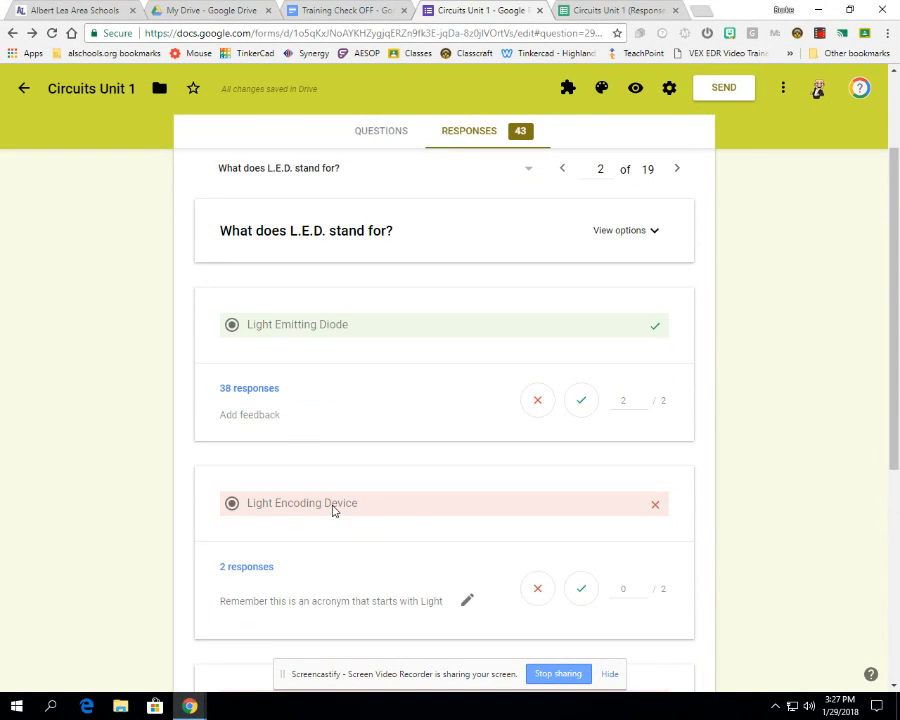
scroll(348, 524, down, 2)
scroll(350, 531, down, 1)
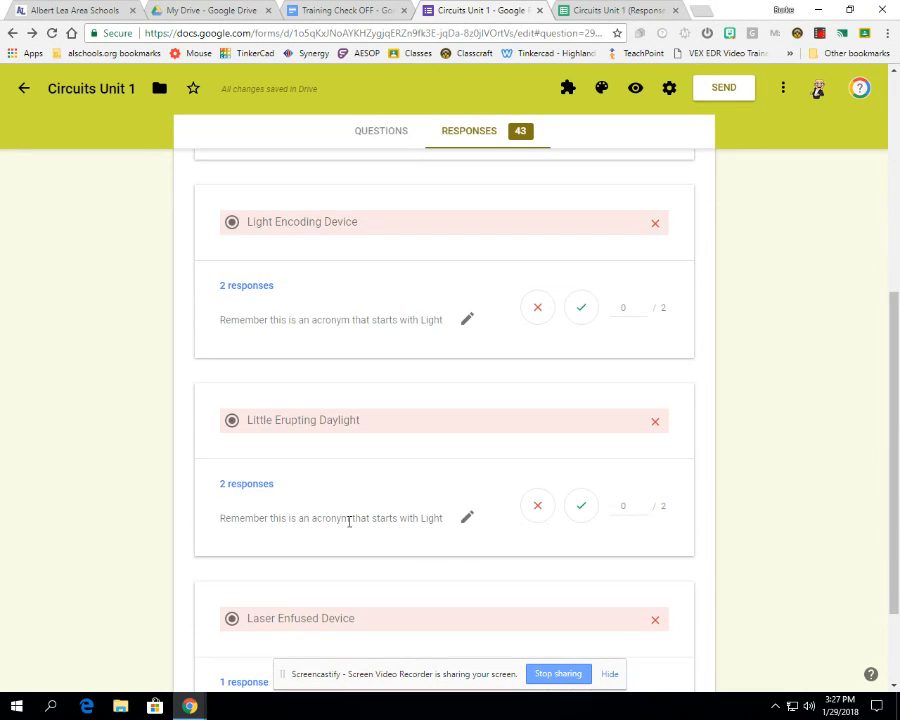
scroll(371, 455, down, 2)
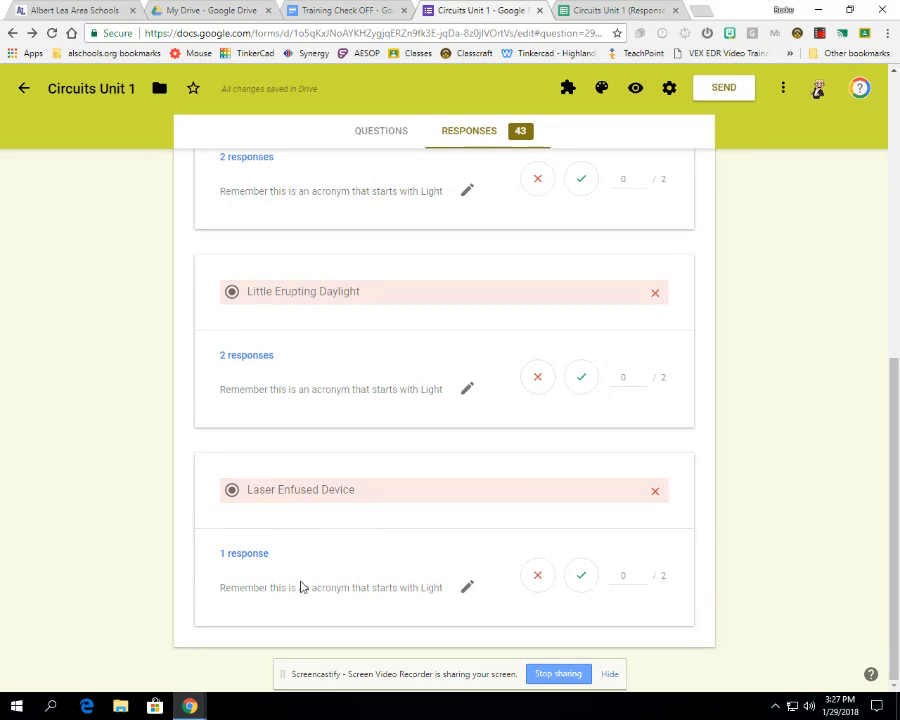
scroll(362, 446, up, 5)
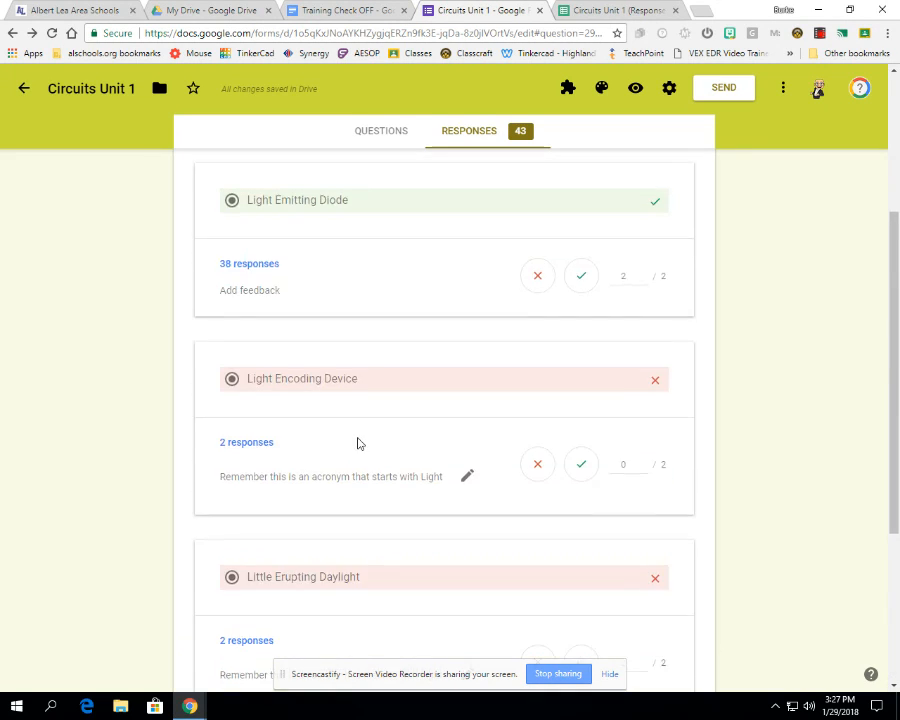
scroll(381, 431, up, 1)
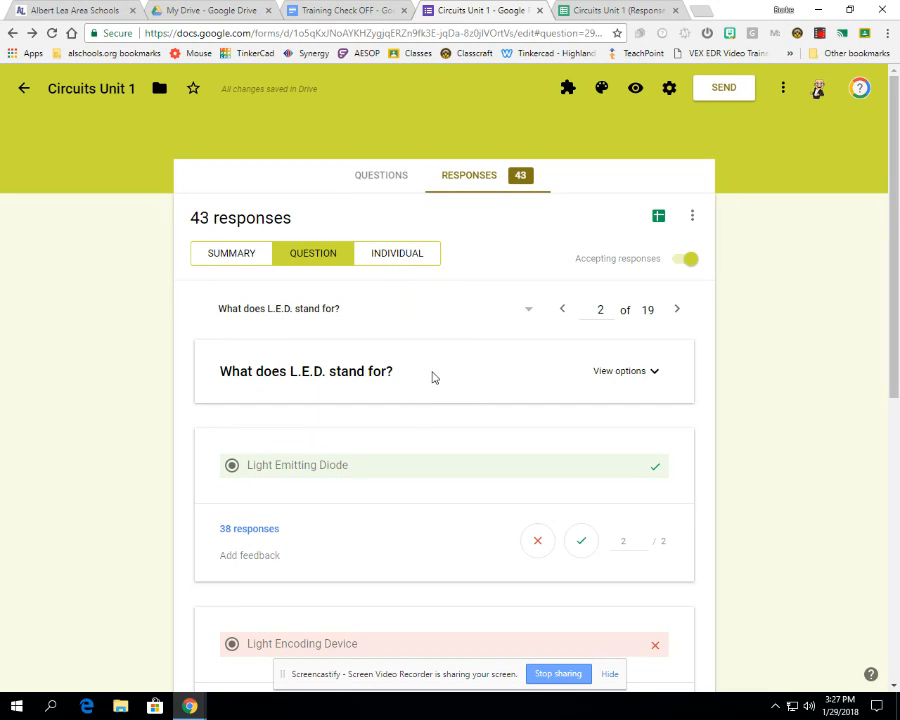
Step: Open the linked response spreadsheet, return to the form, and view the response destination options without choosing a new one
click(658, 218)
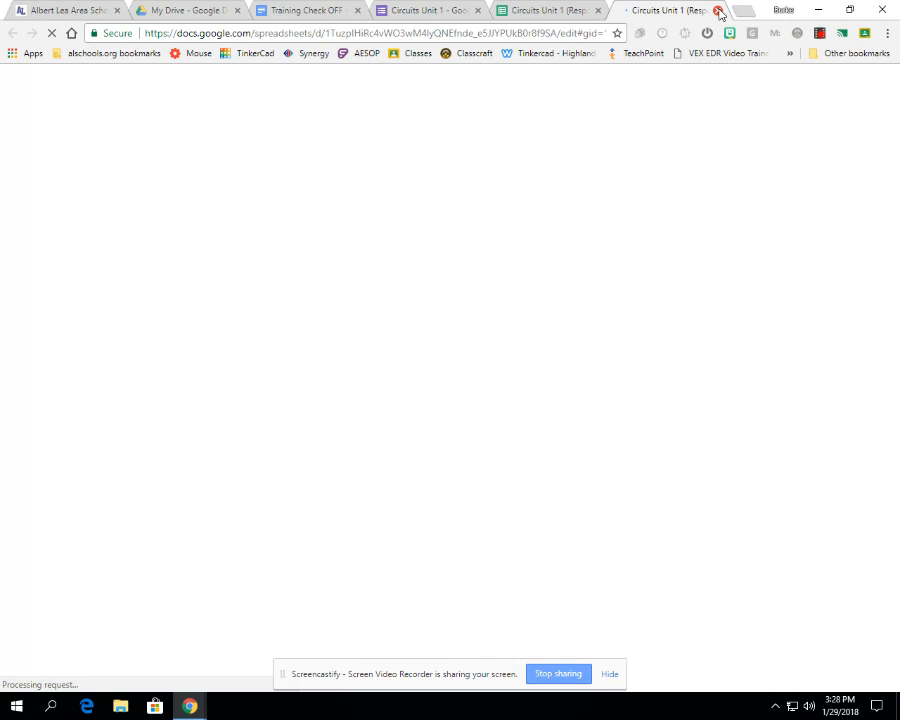
click(418, 20)
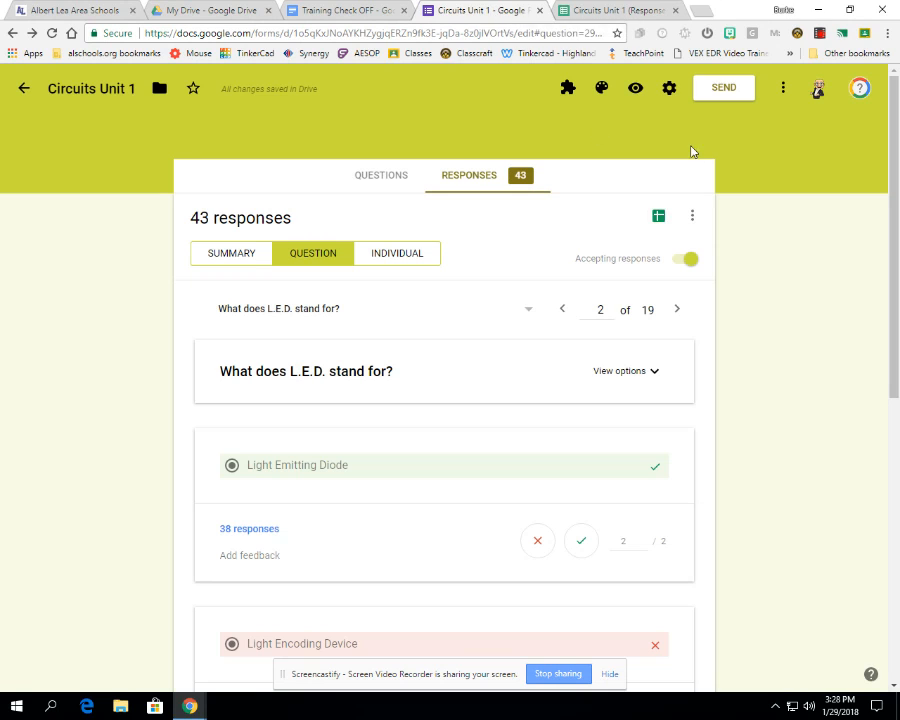
click(694, 220)
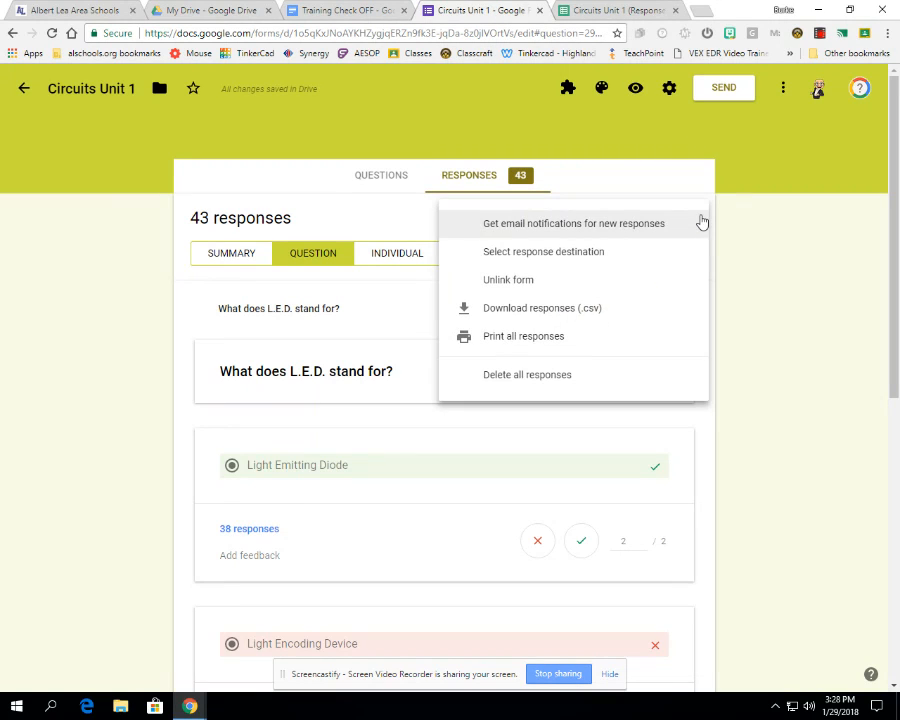
click(565, 259)
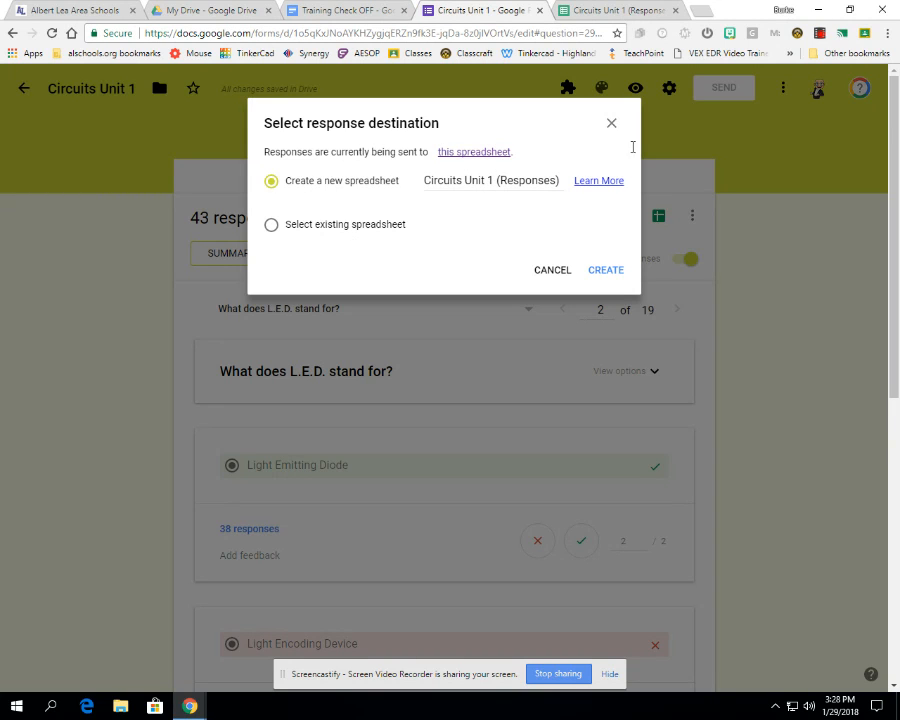
click(686, 210)
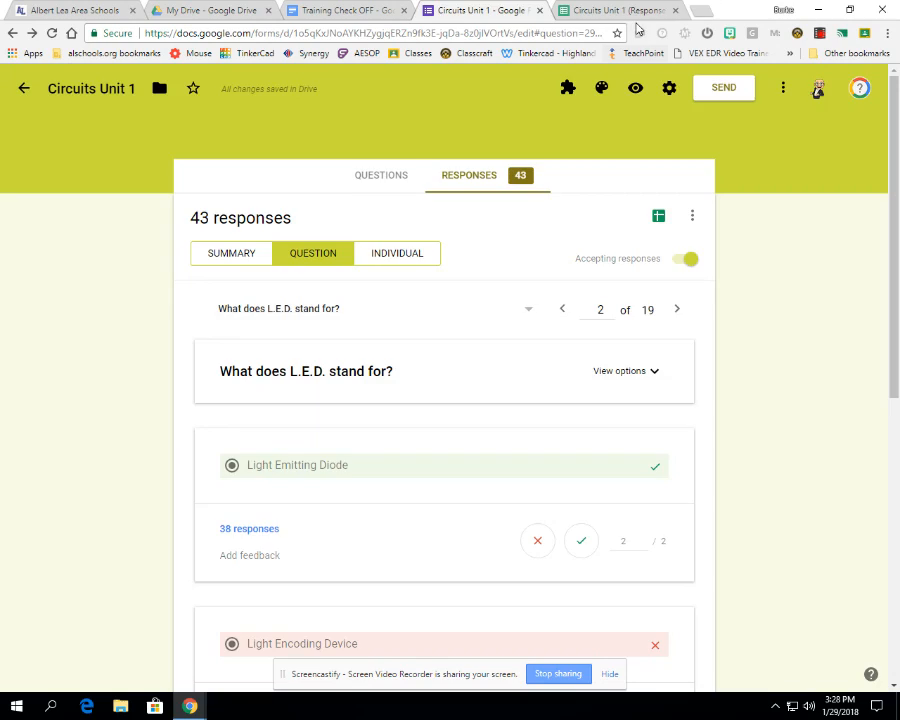
Step: Switch to the Circuits Unit 1 response spreadsheet, view the Timestamp column's available actions without applying any, and examine the response rows
click(635, 9)
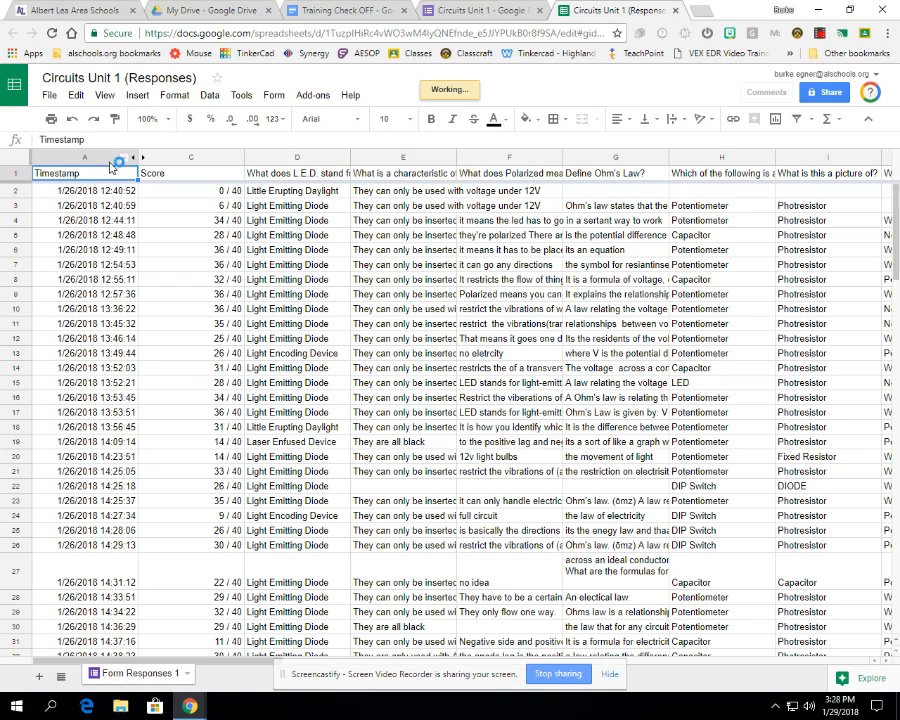
click(111, 160)
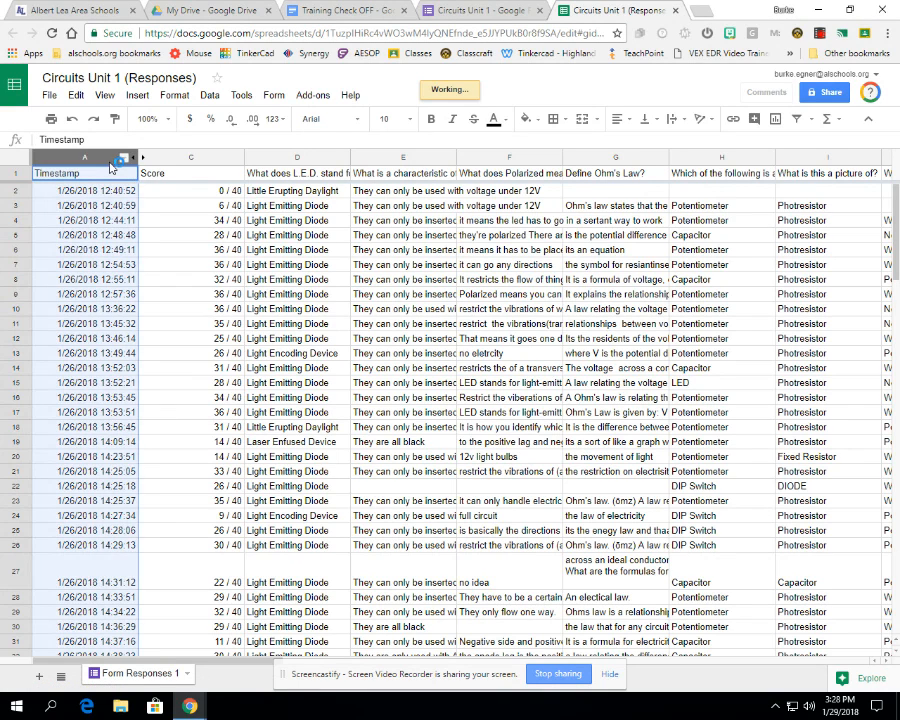
right_click(111, 162)
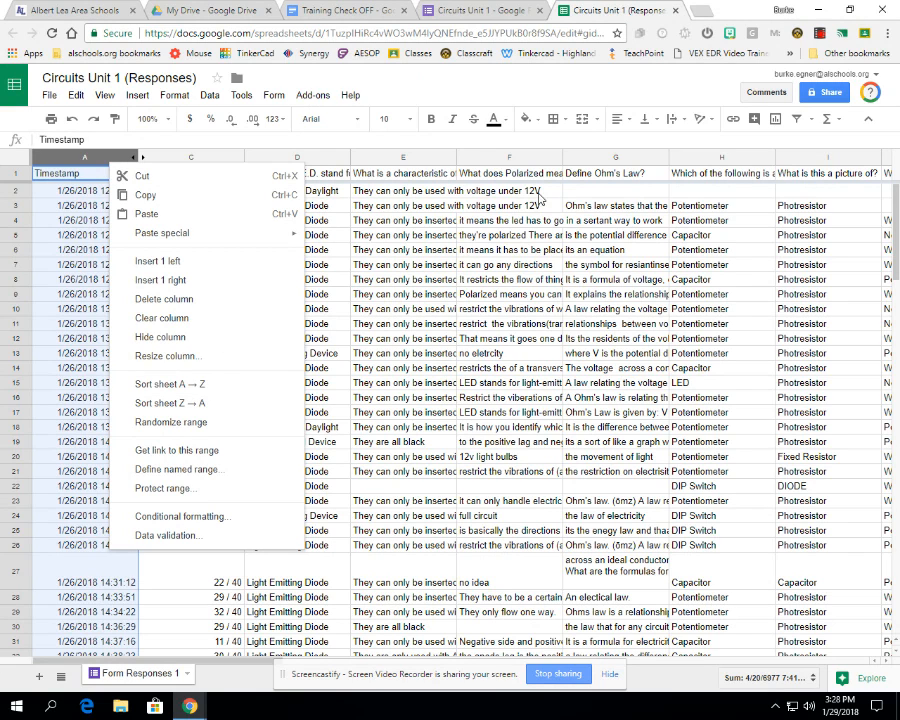
click(500, 96)
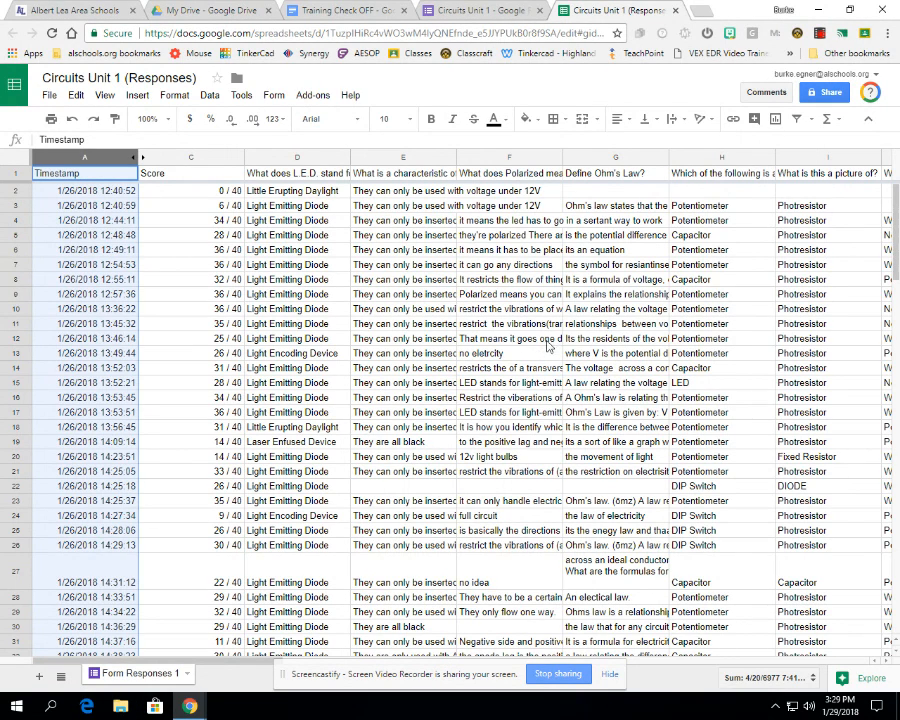
scroll(540, 351, down, 1)
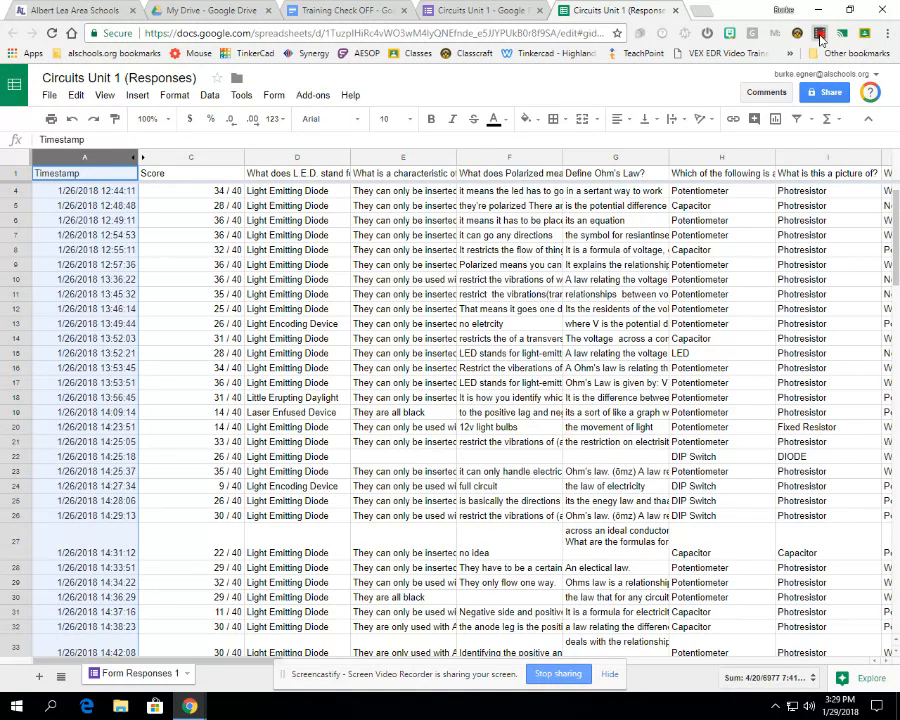
Step: Return to the Circuits Unit 1 form, generate a shortened link for sending it, and close the send options
key(ctrl+shift+Tab)
click(728, 88)
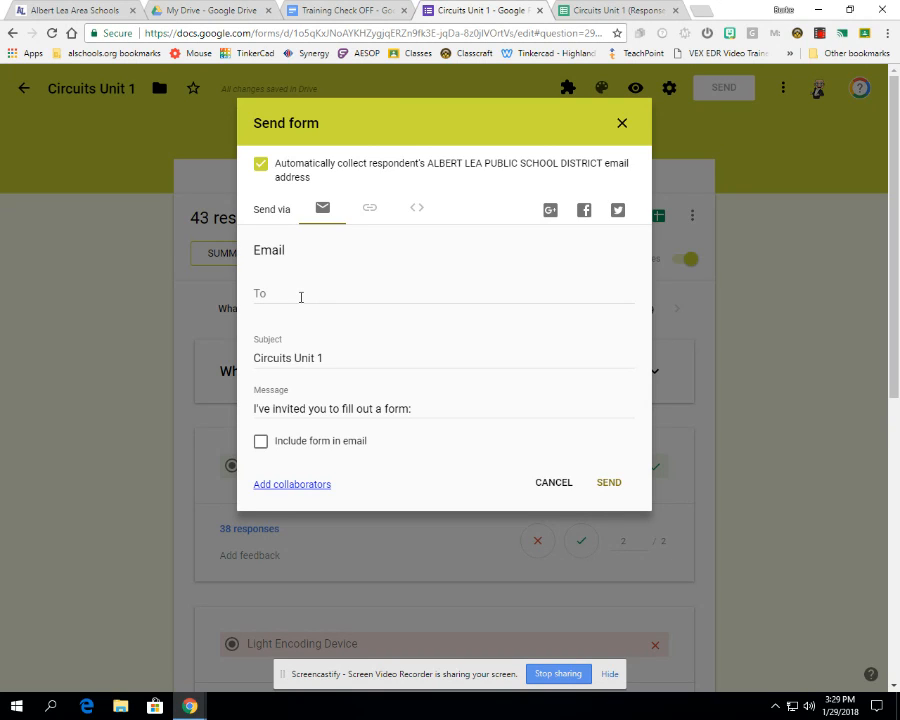
click(371, 209)
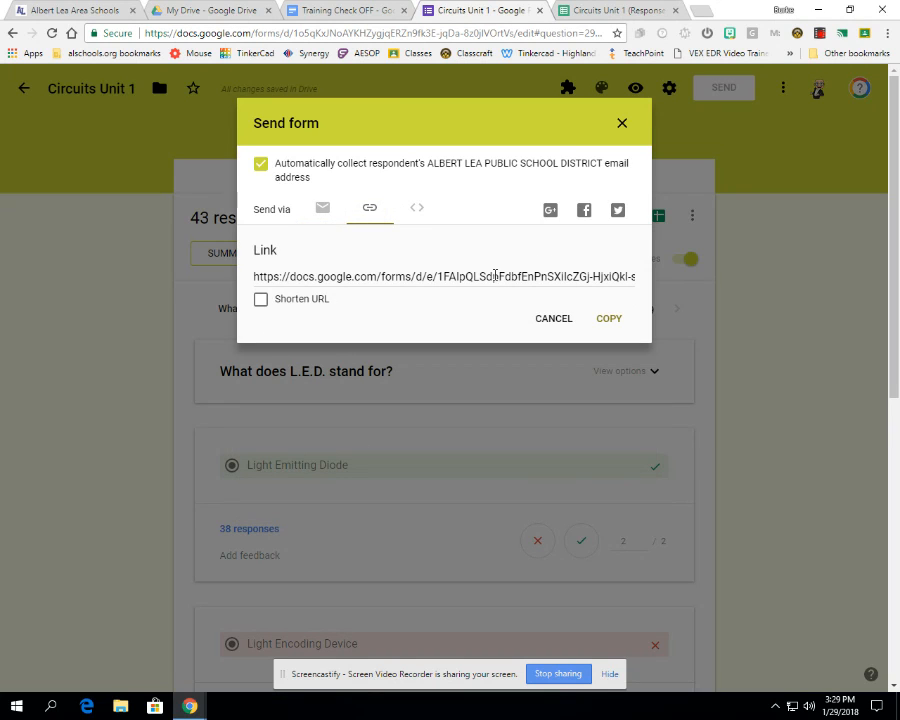
click(281, 303)
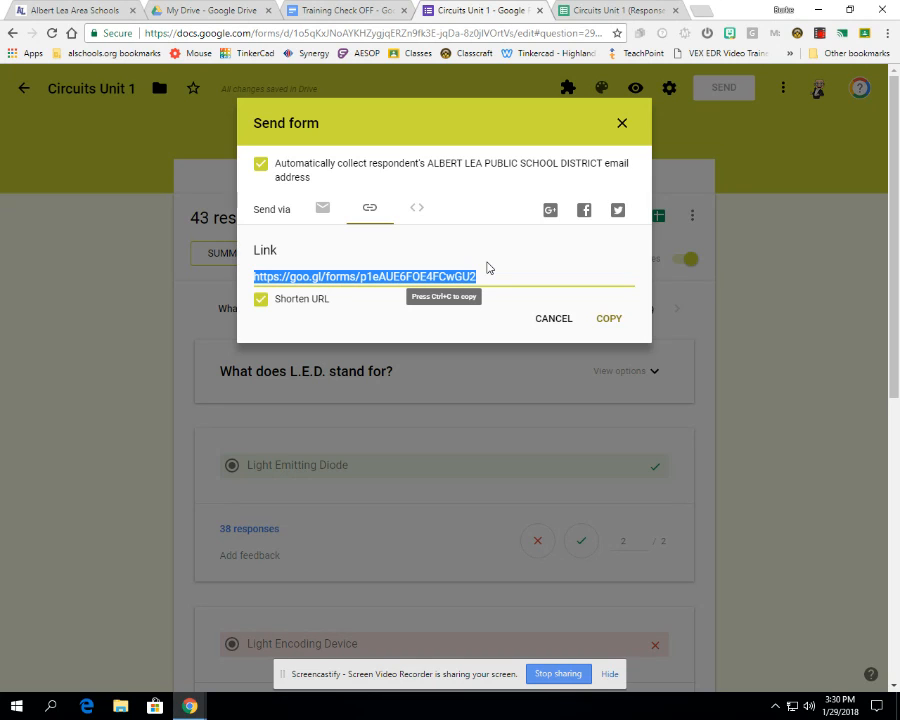
click(622, 126)
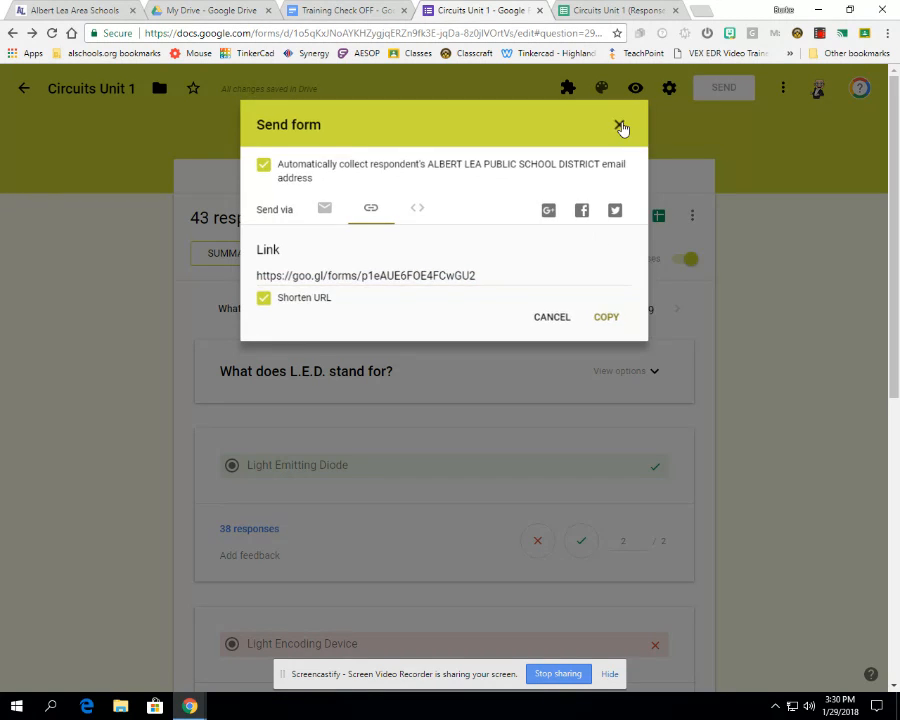